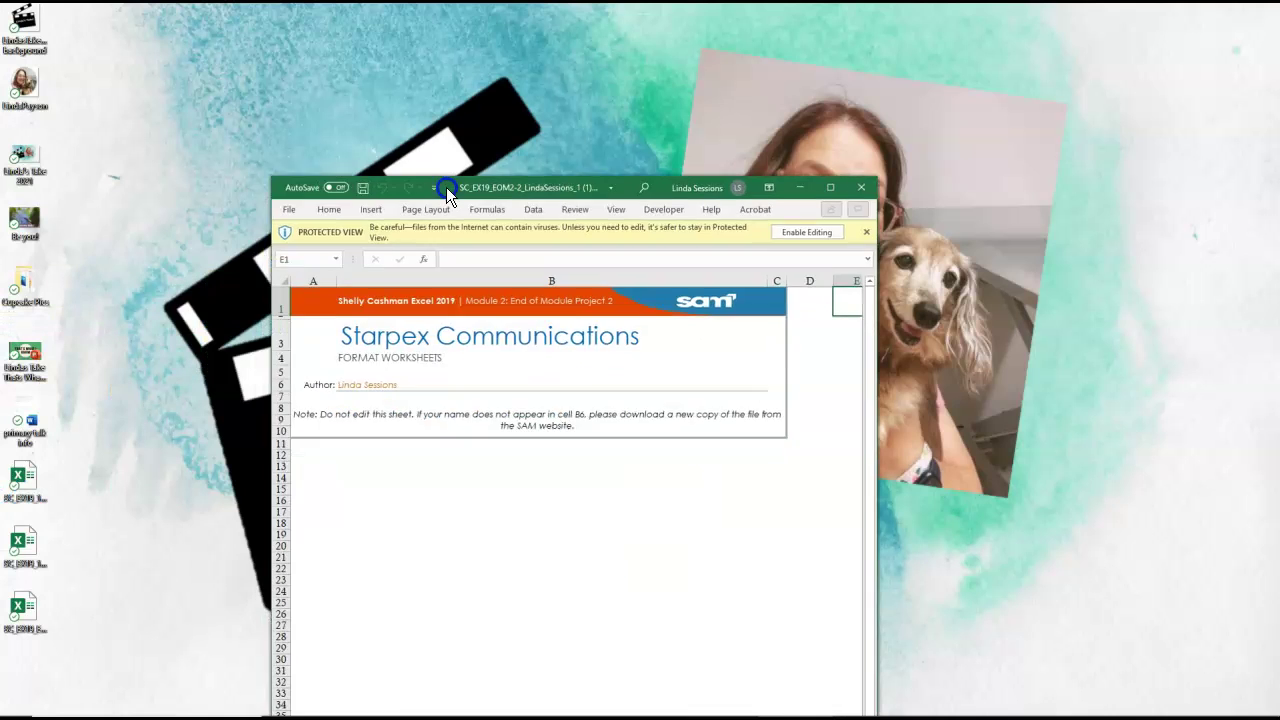
- Maximize the Starpex Communications workbook window and enable editing for the protected file
left_click_drag(446, 187, 416, 1)
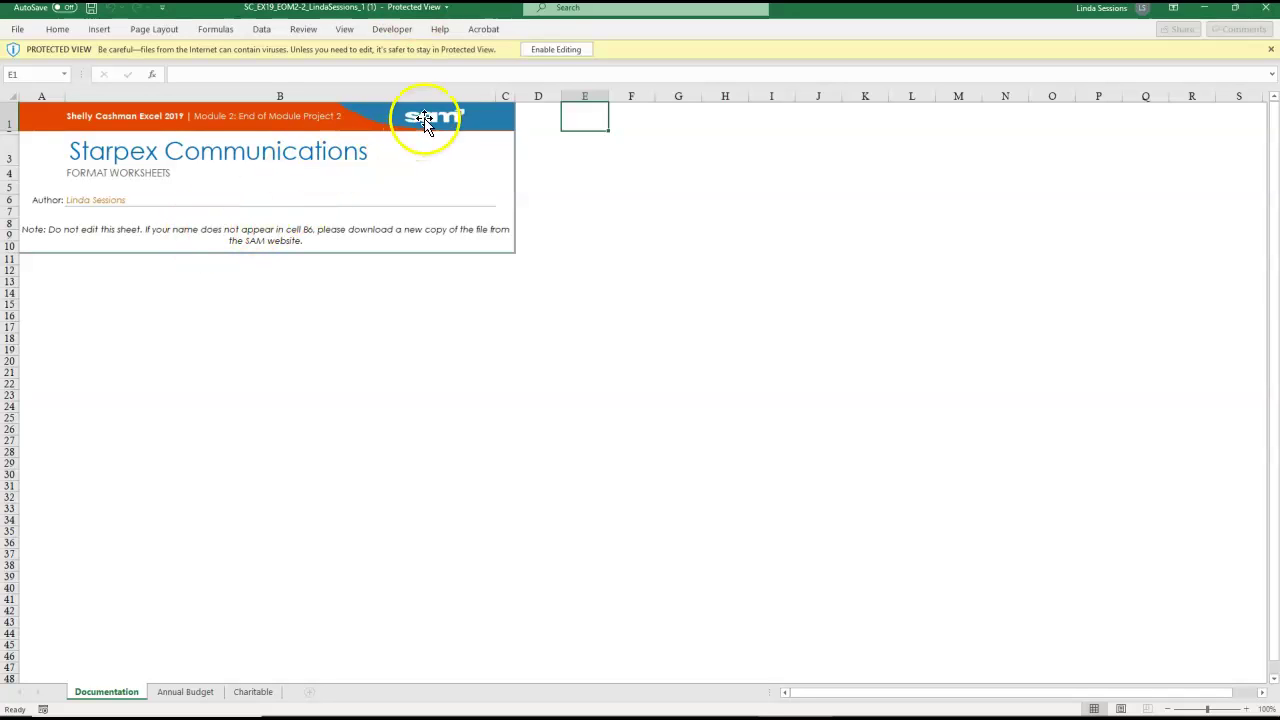
left_click(534, 50)
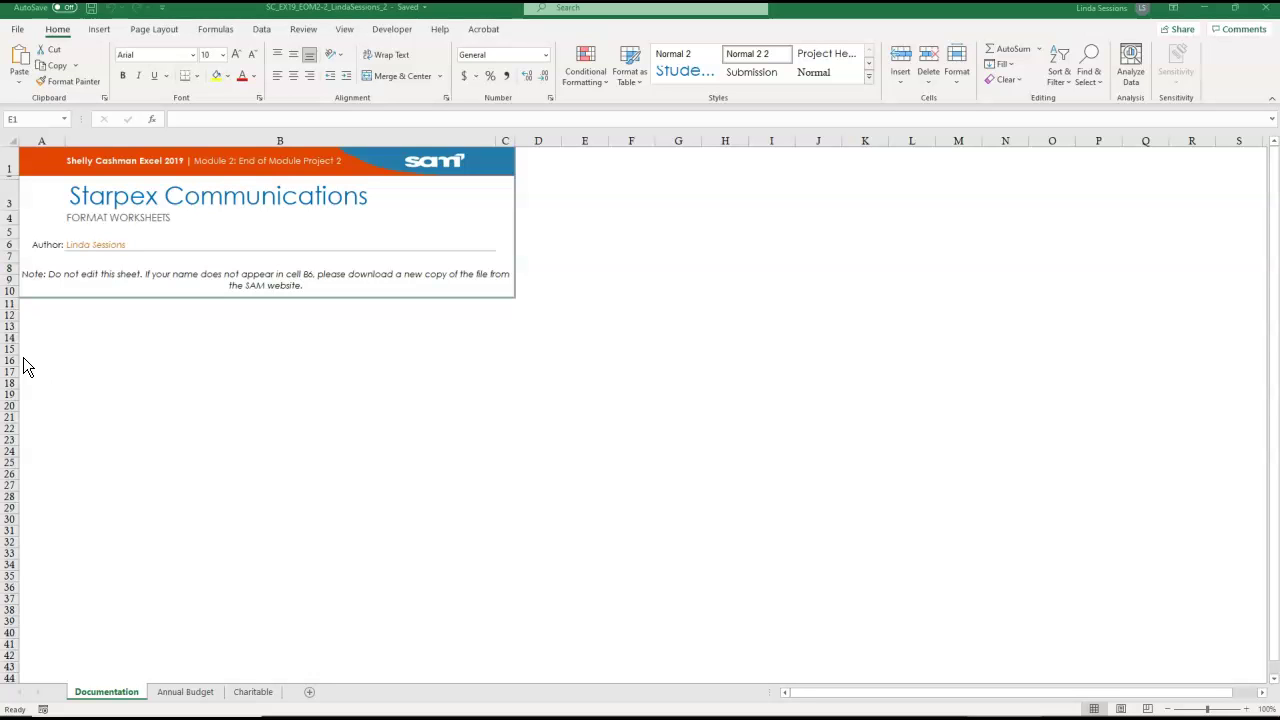
- On the Annual Budget sheet, highlight duplicate values in the account names C5:C17 with Light Red Fill with Dark Red Text
left_click(172, 697)
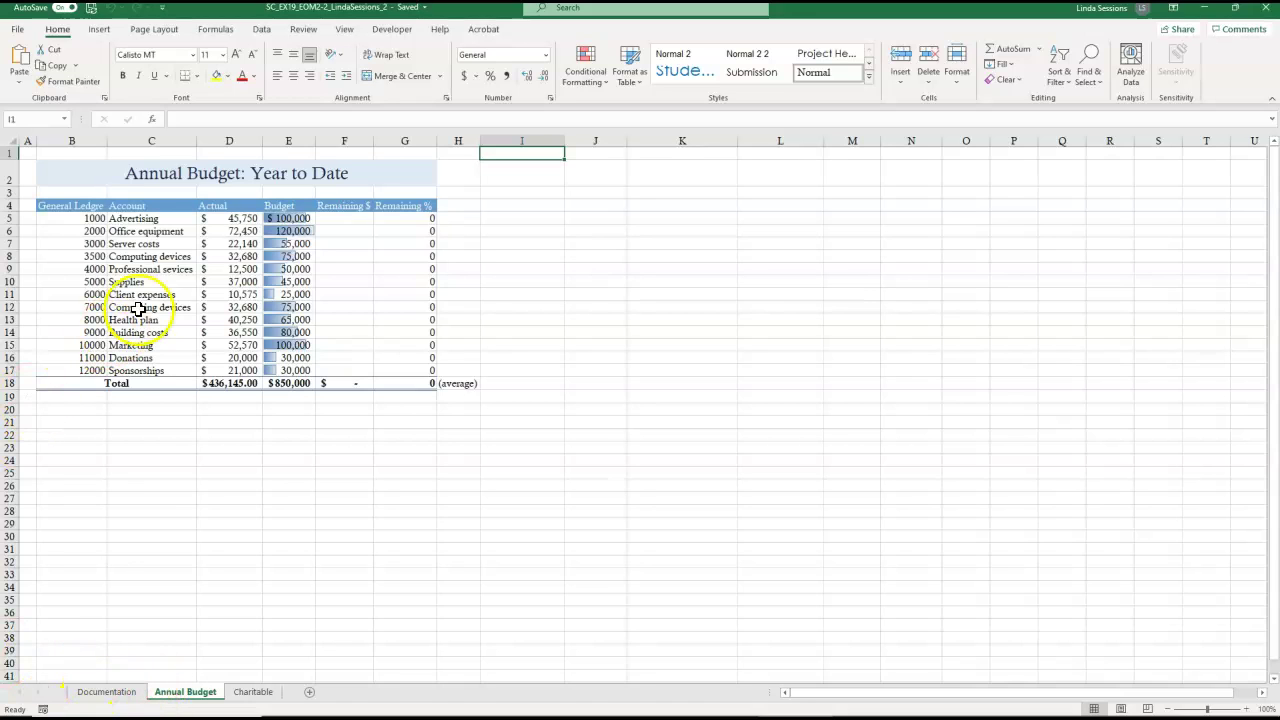
left_click(145, 217)
left_click_drag(145, 217, 143, 368)
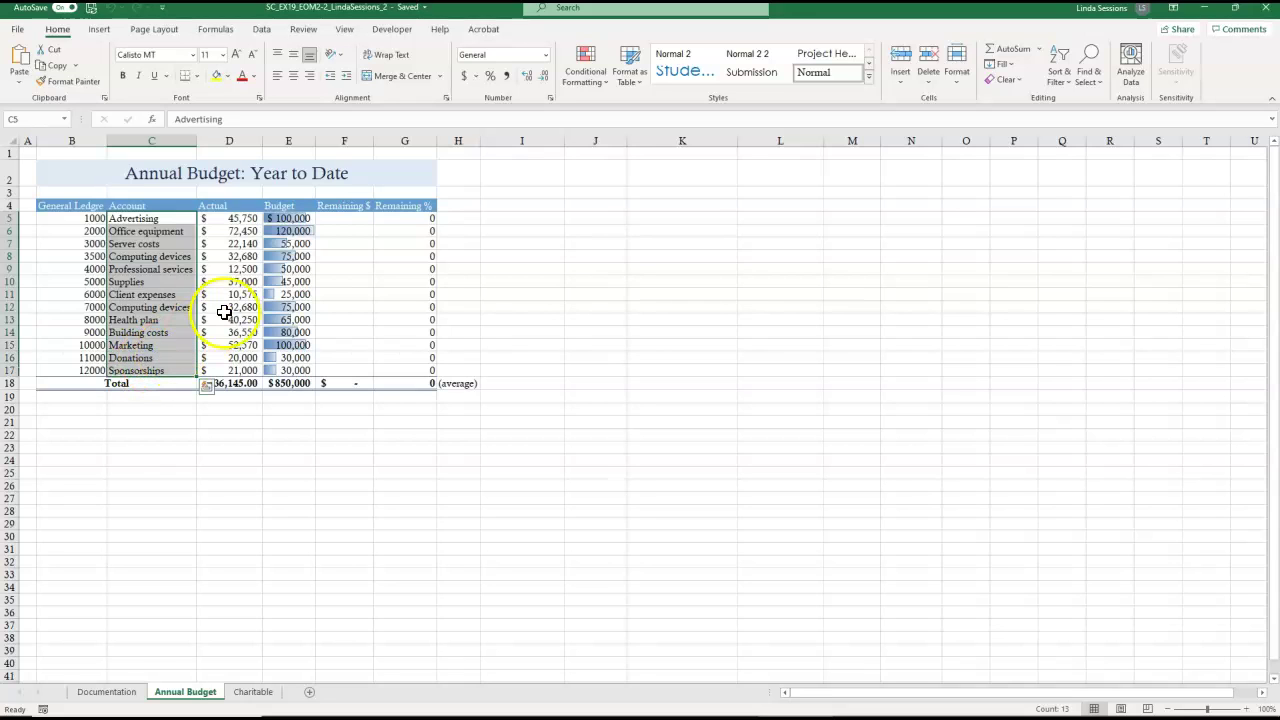
left_click(599, 82)
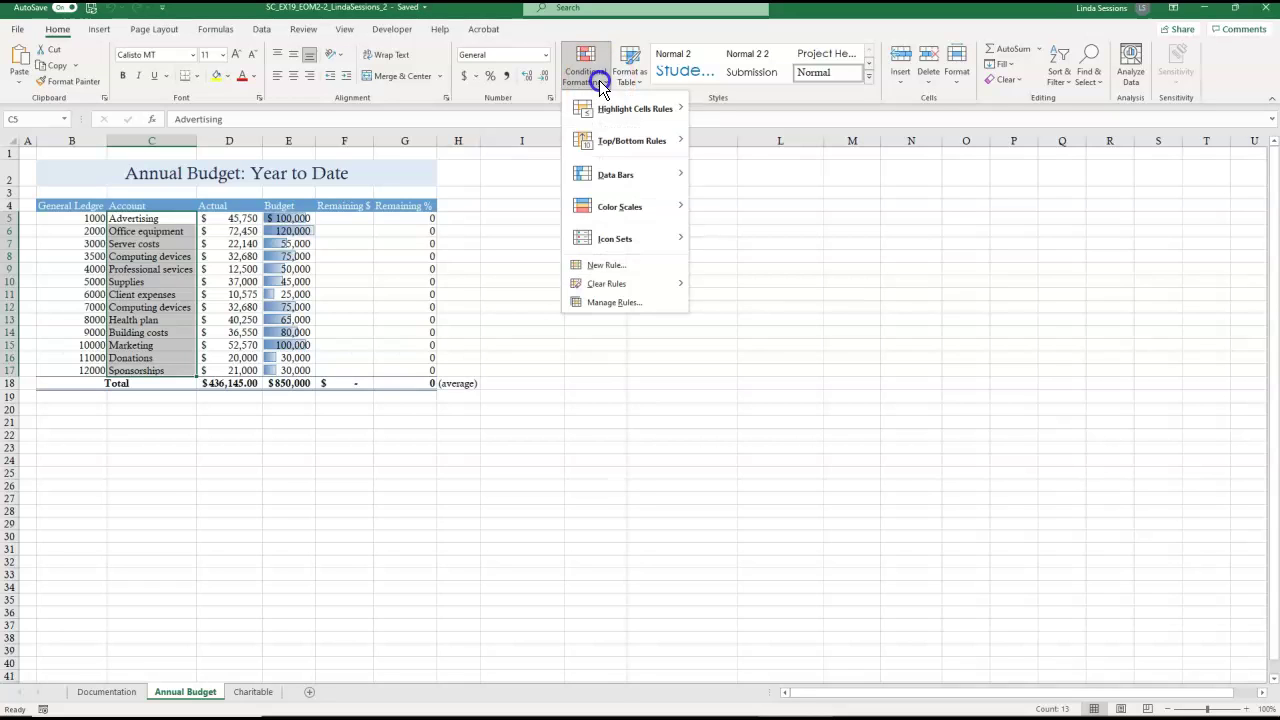
left_click(602, 112)
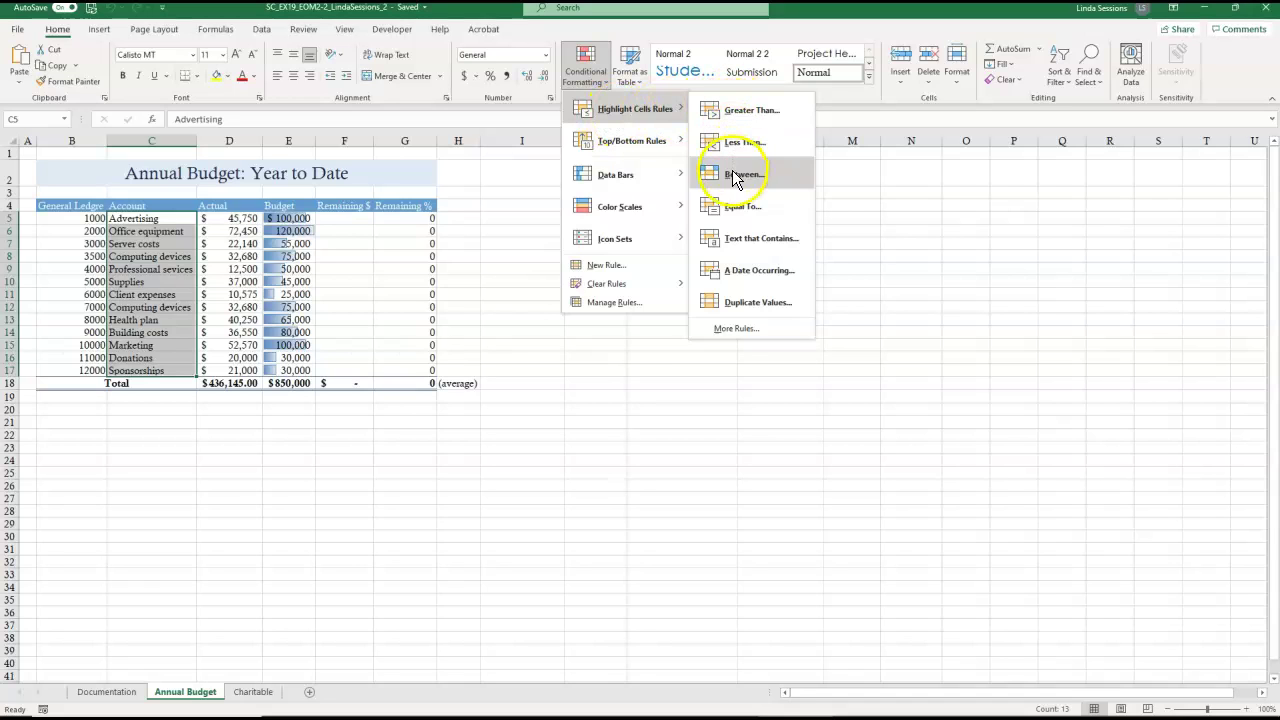
left_click(740, 304)
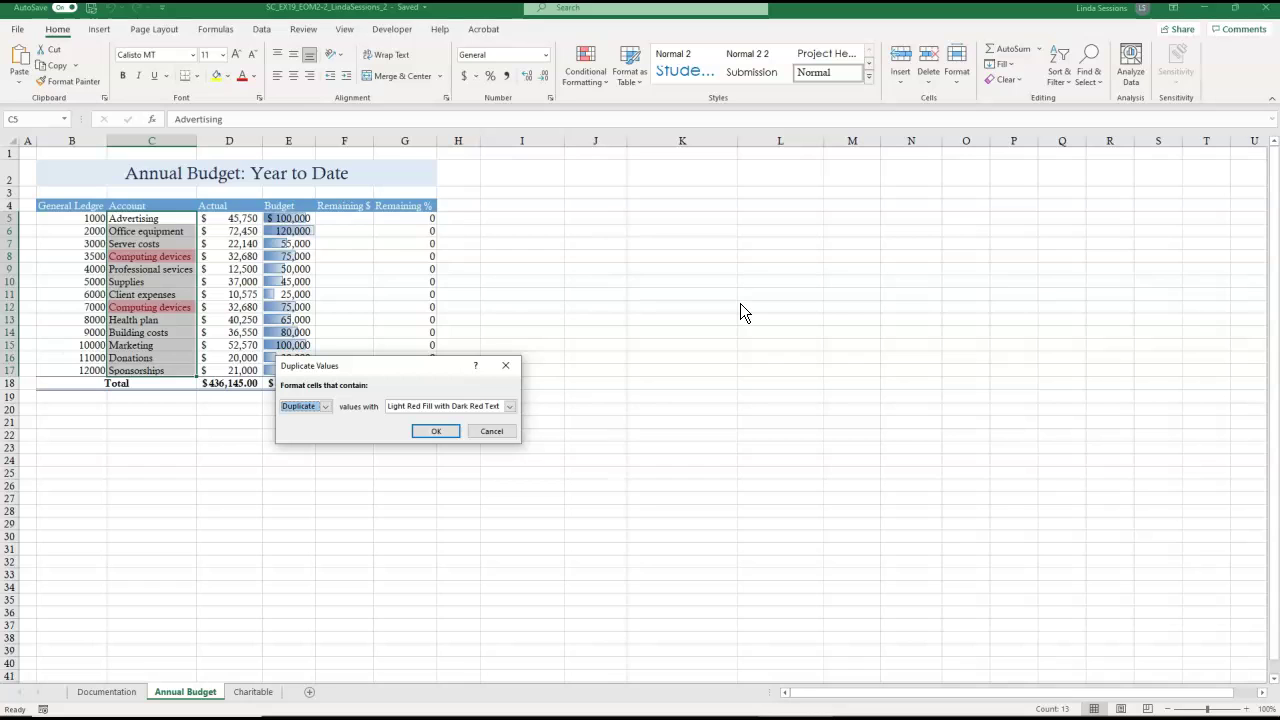
left_click(448, 431)
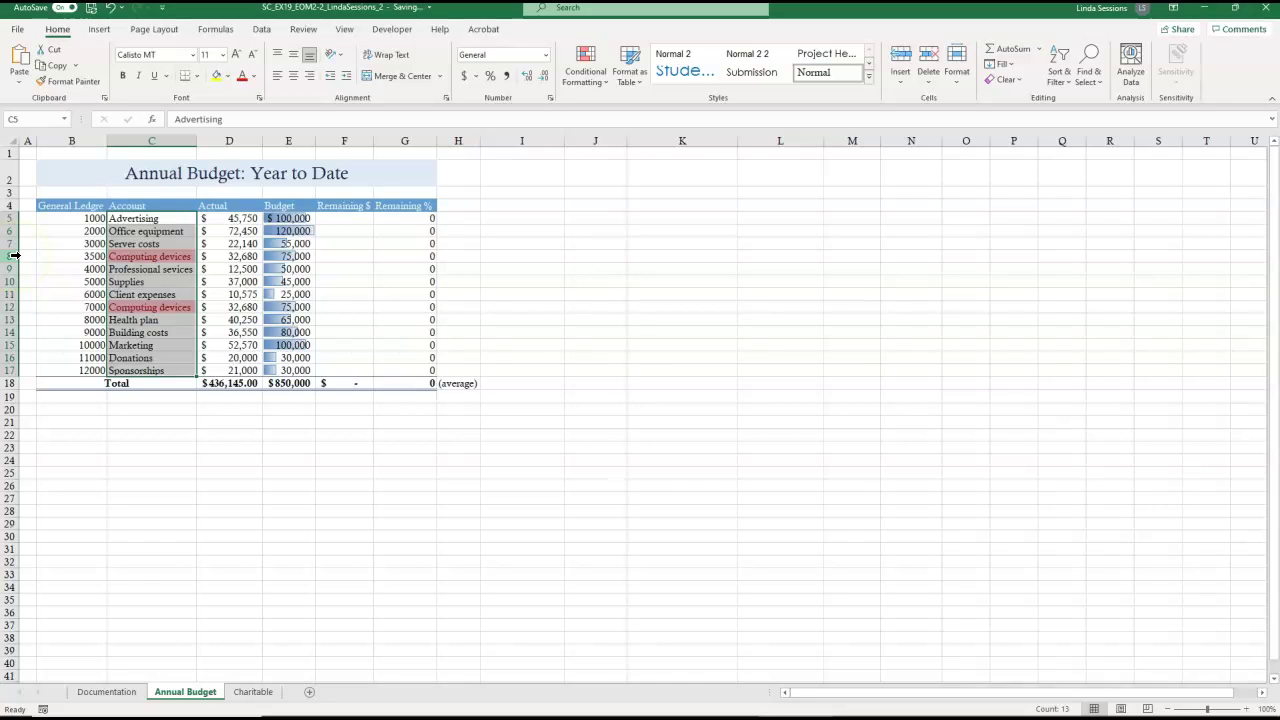
- Delete row 8, the duplicate Computing devices entry with general ledger number 3500
right_click(13, 256)
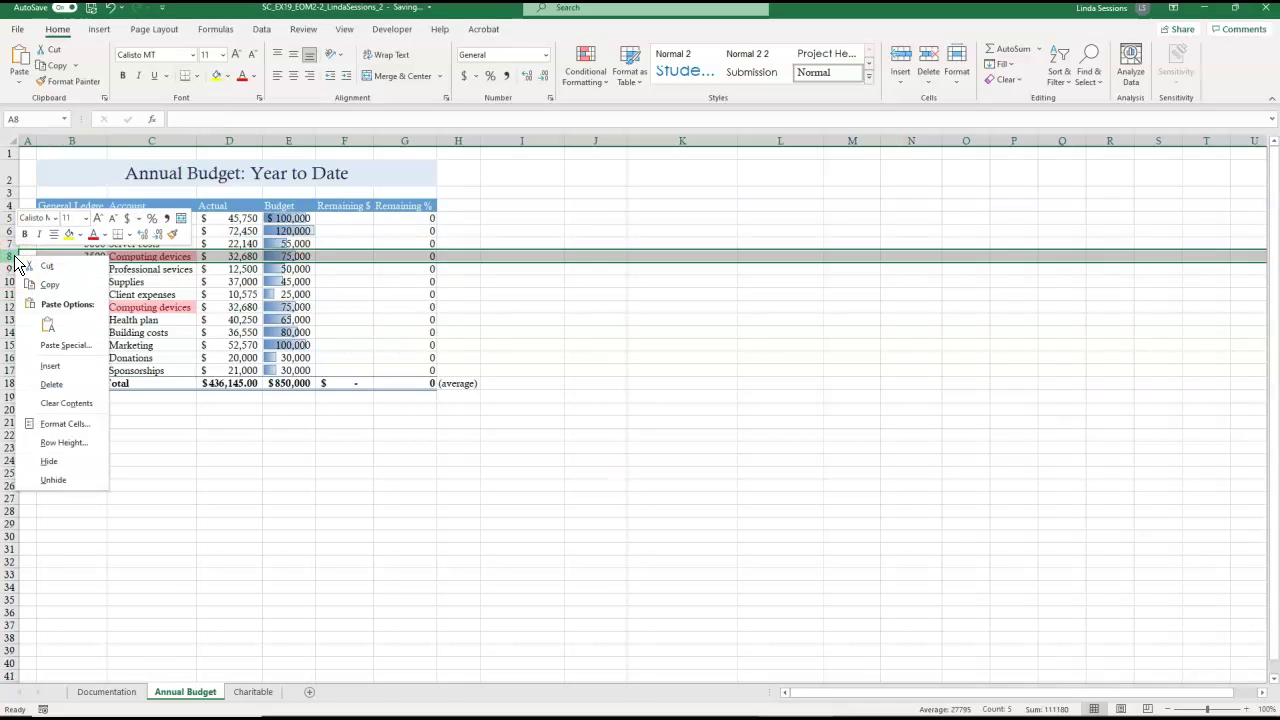
left_click(40, 364)
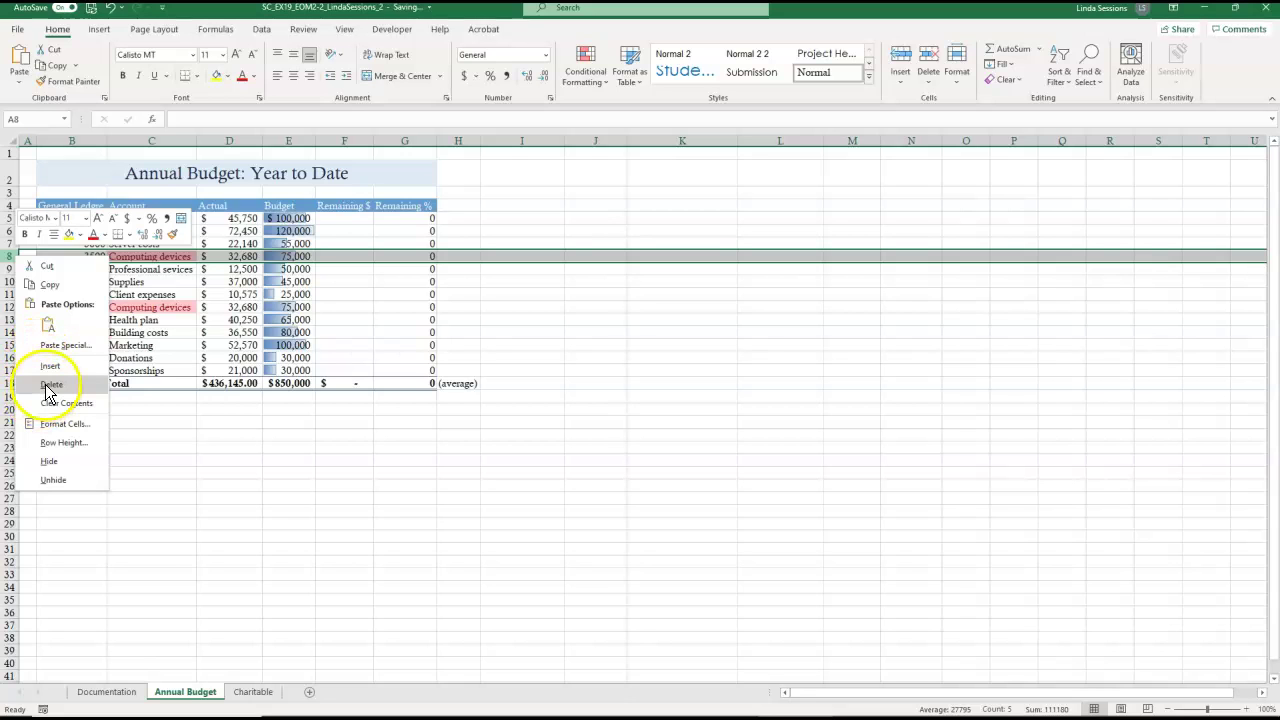
left_click(48, 387)
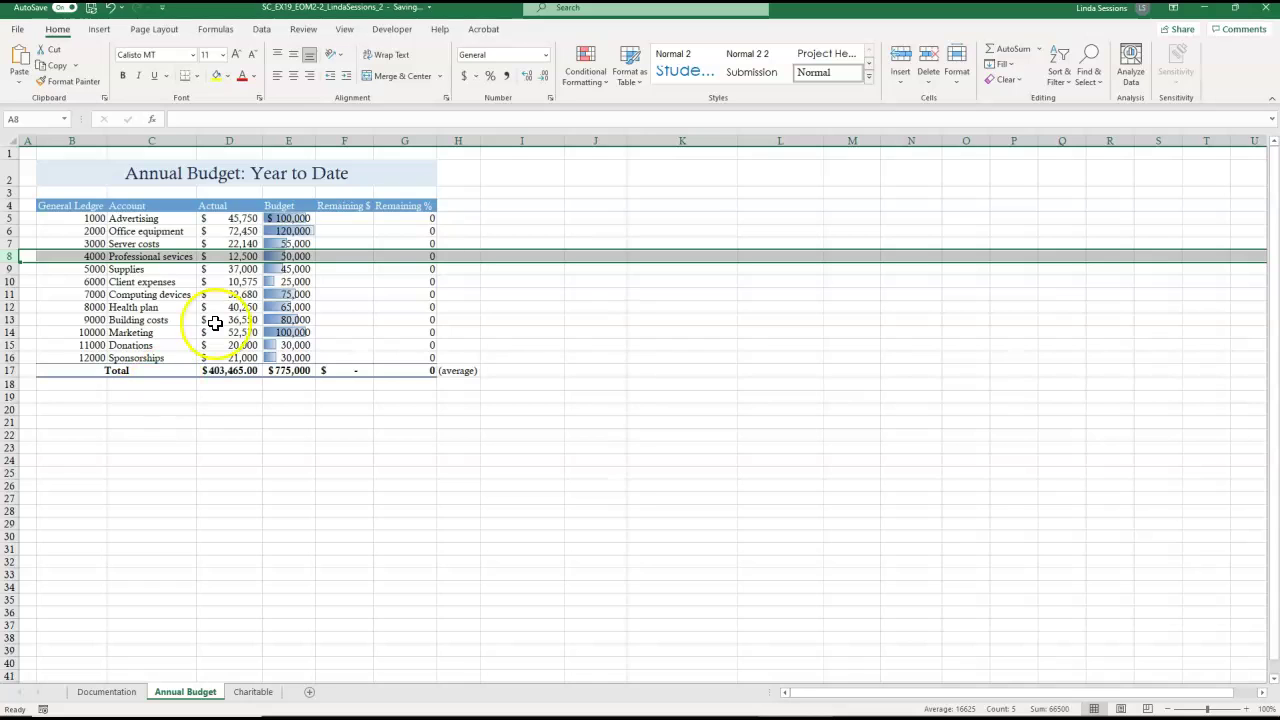
- Enter the formula =E5-D5 in cell F5 to calculate the remaining dollars for Advertising
left_click(340, 219)
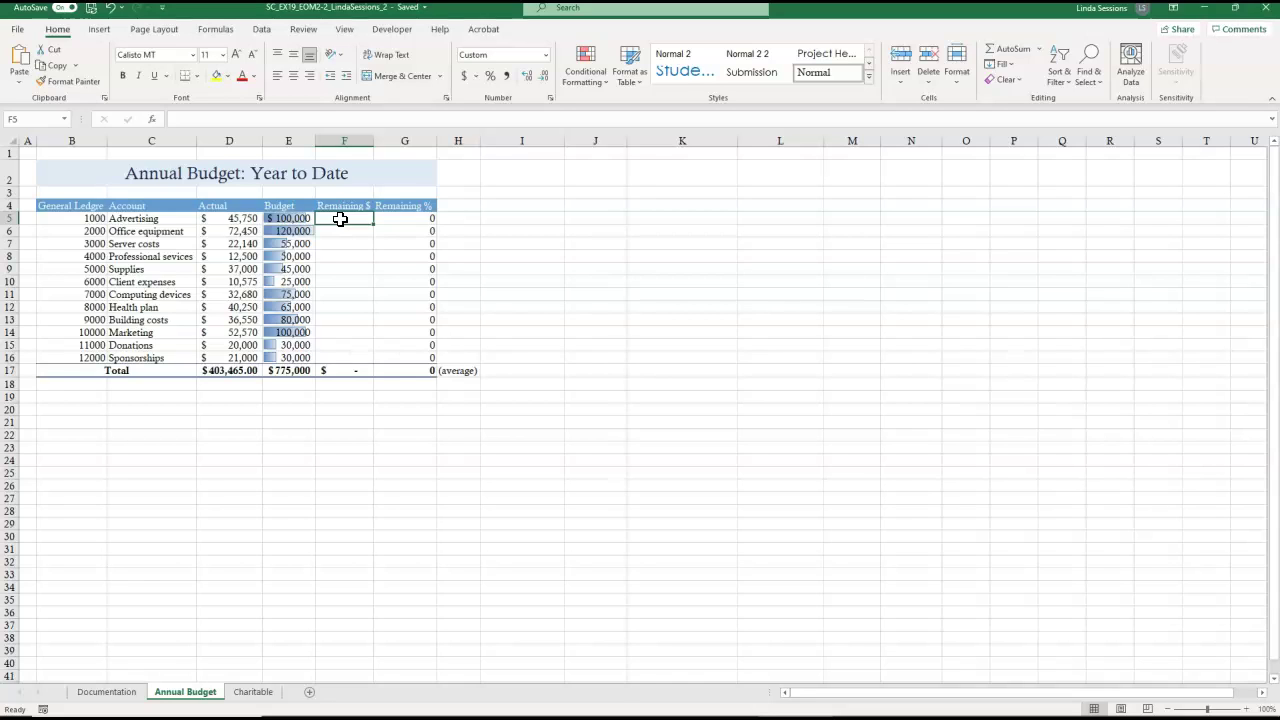
type("=")
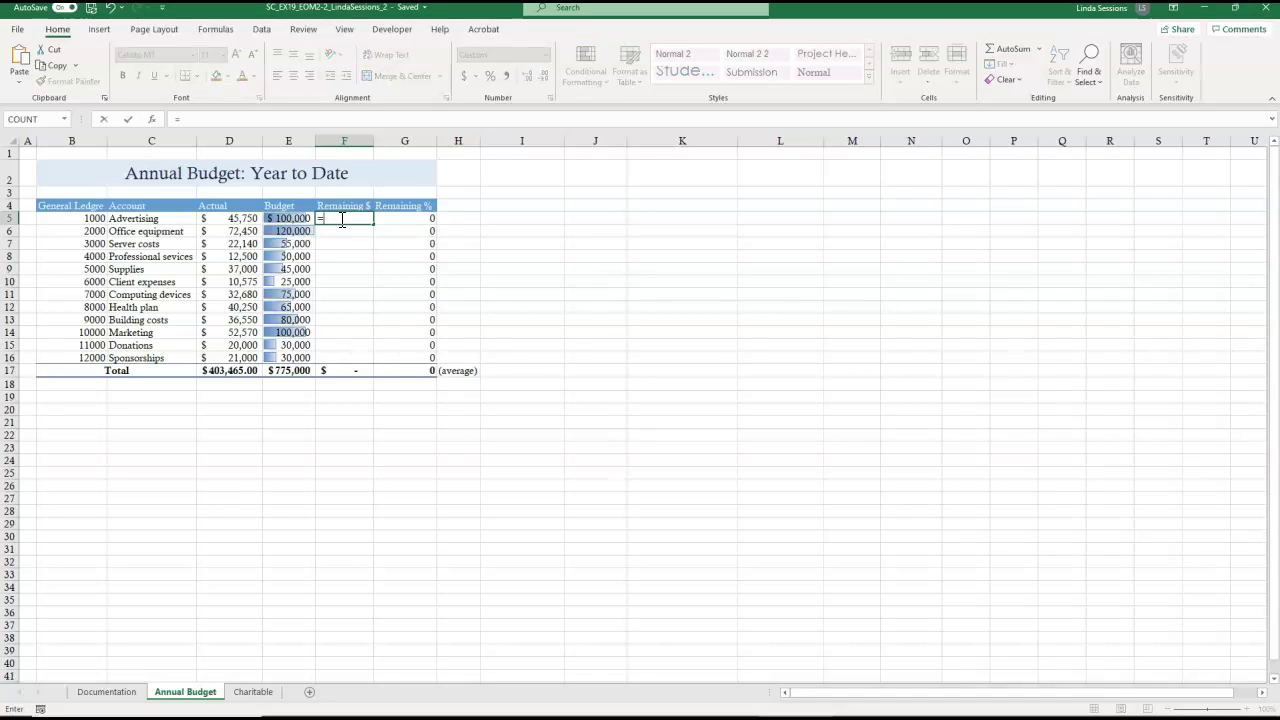
left_click(283, 220)
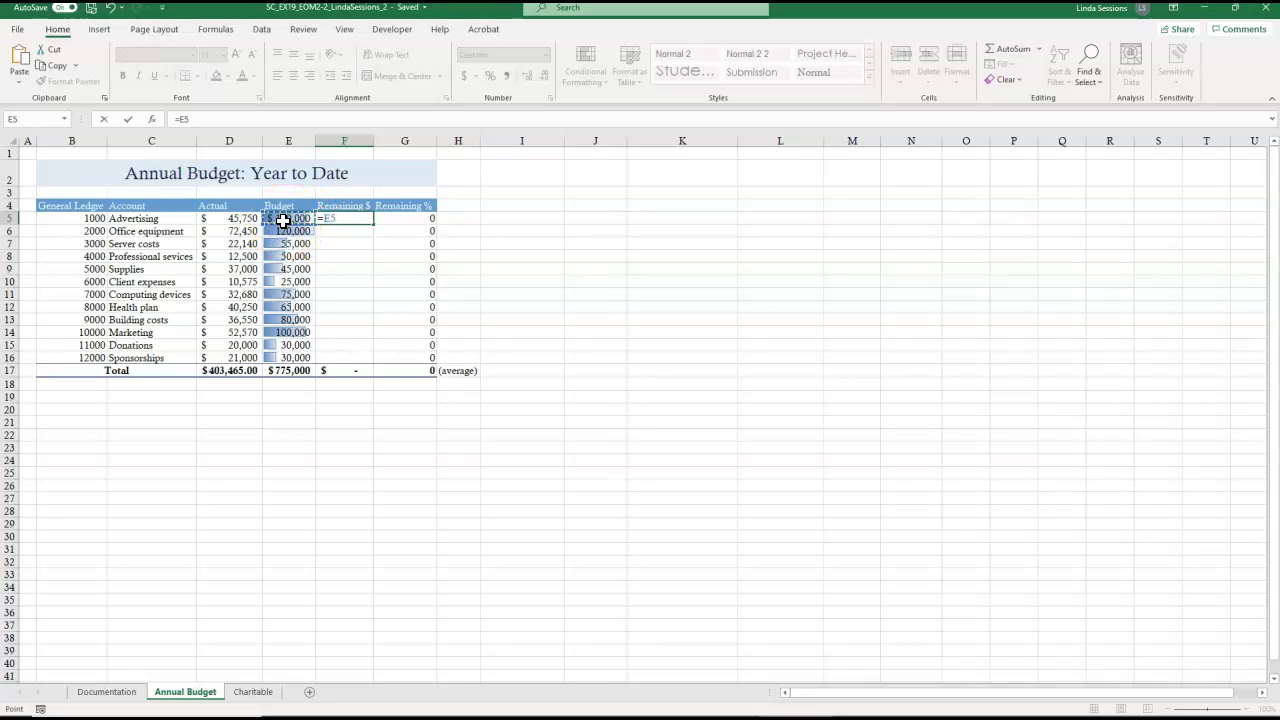
type("-")
left_click(228, 220)
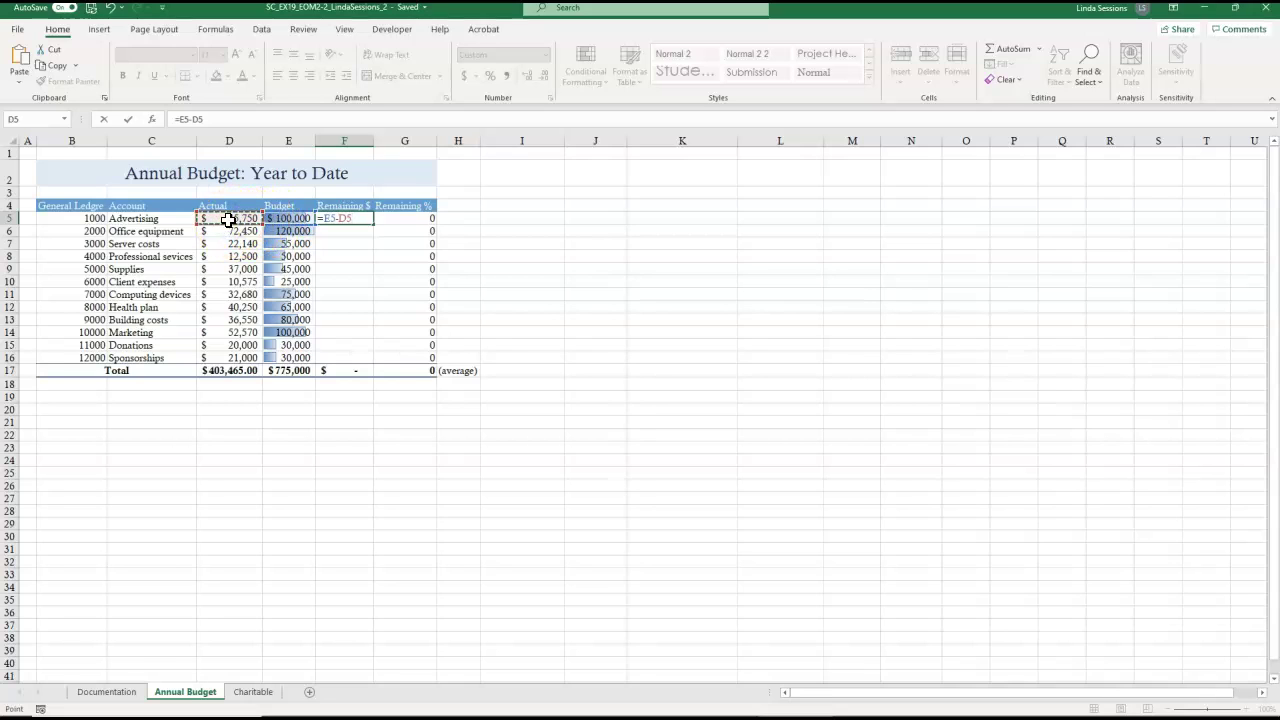
key("Return")
- Fill the Remaining $ formula from F5 down through F16
left_click(333, 218)
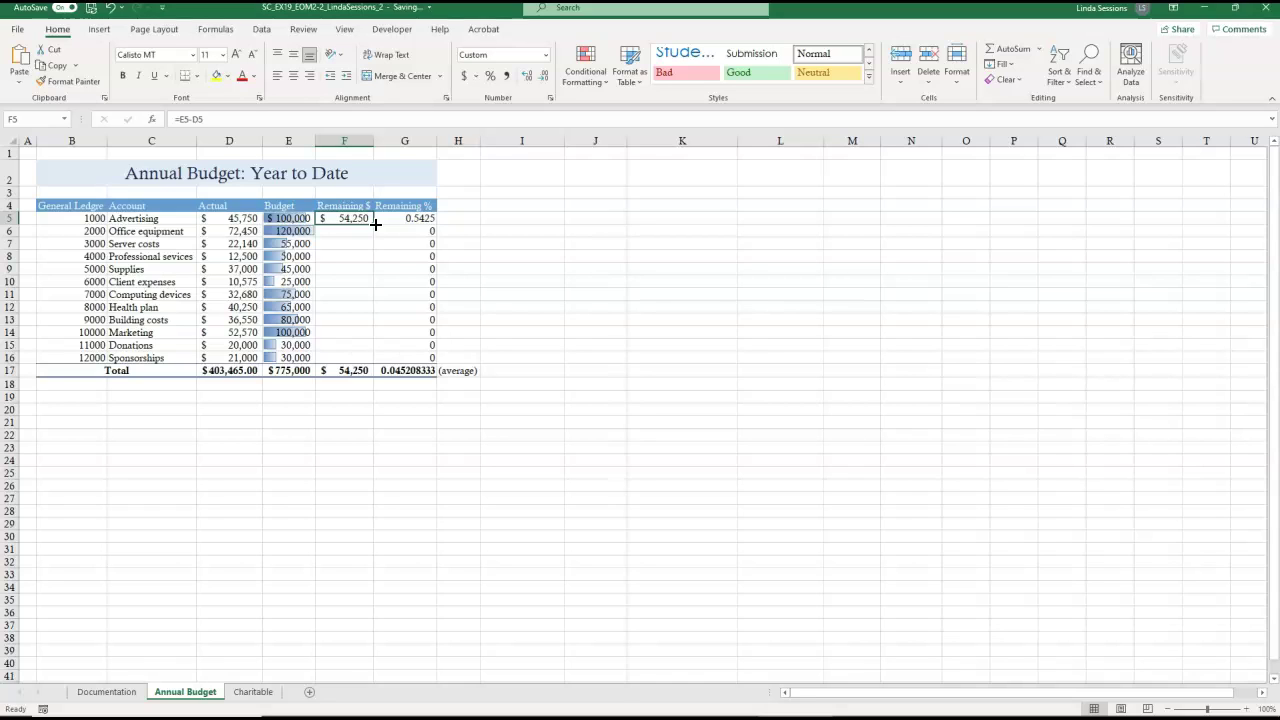
left_click_drag(375, 225, 368, 359)
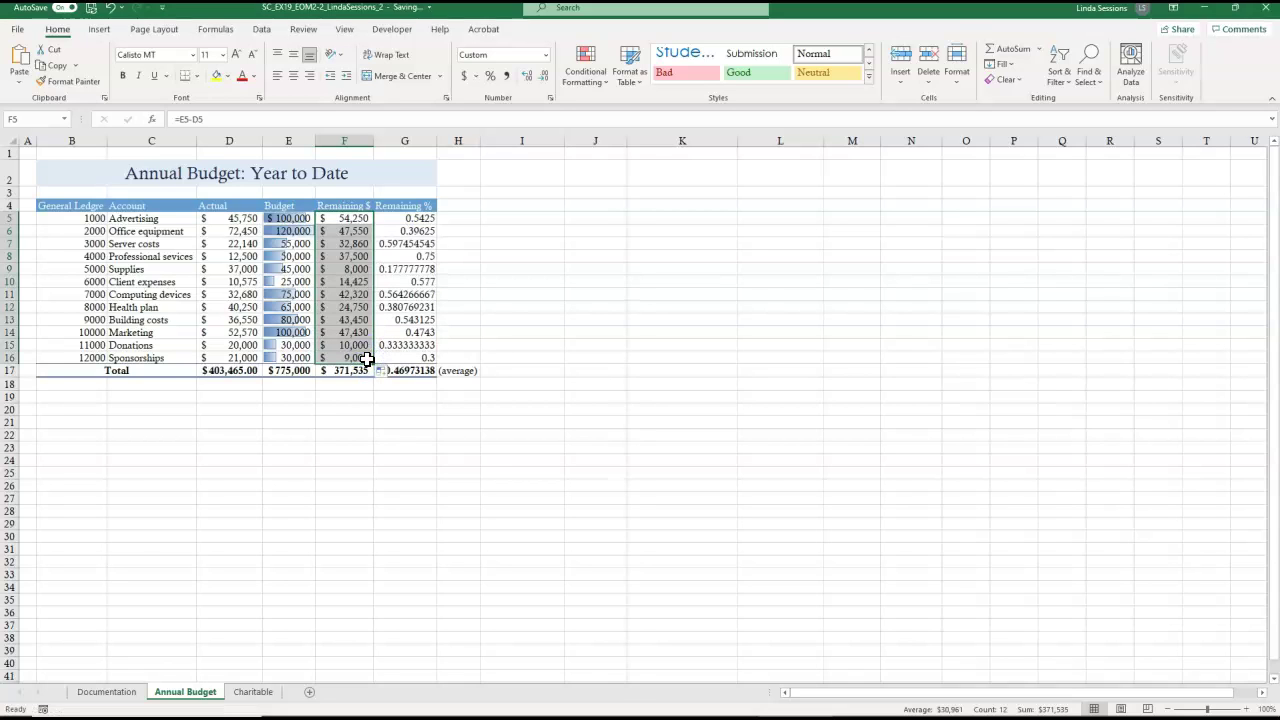
left_click(344, 396)
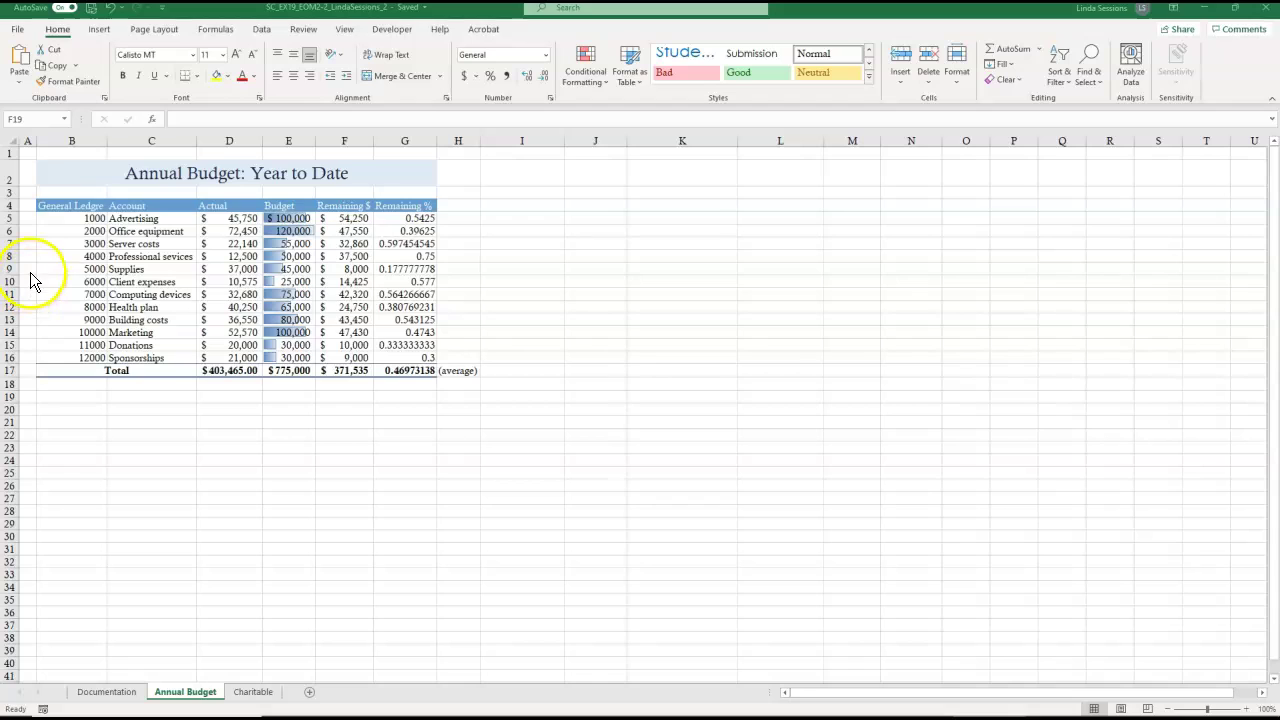
- Clear the conditional formatting rules from the Budget amounts in E5:E16
left_click(28, 118)
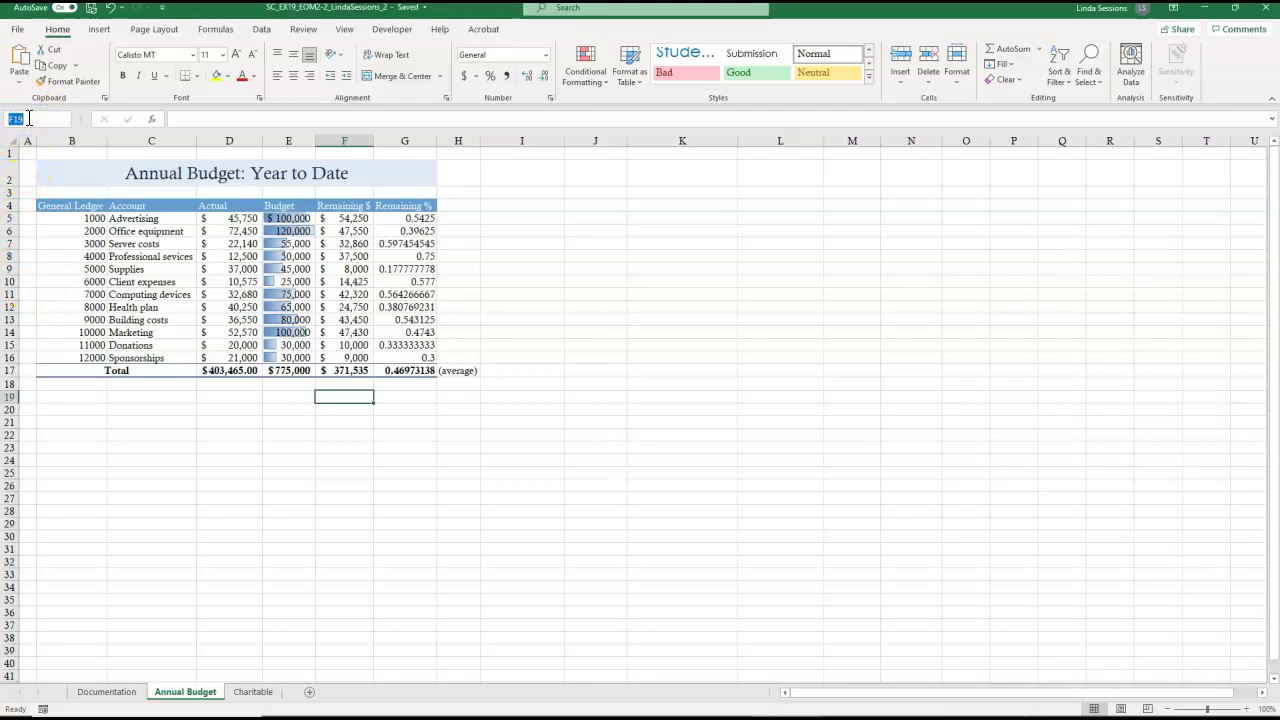
type("e5:e16")
key("Return")
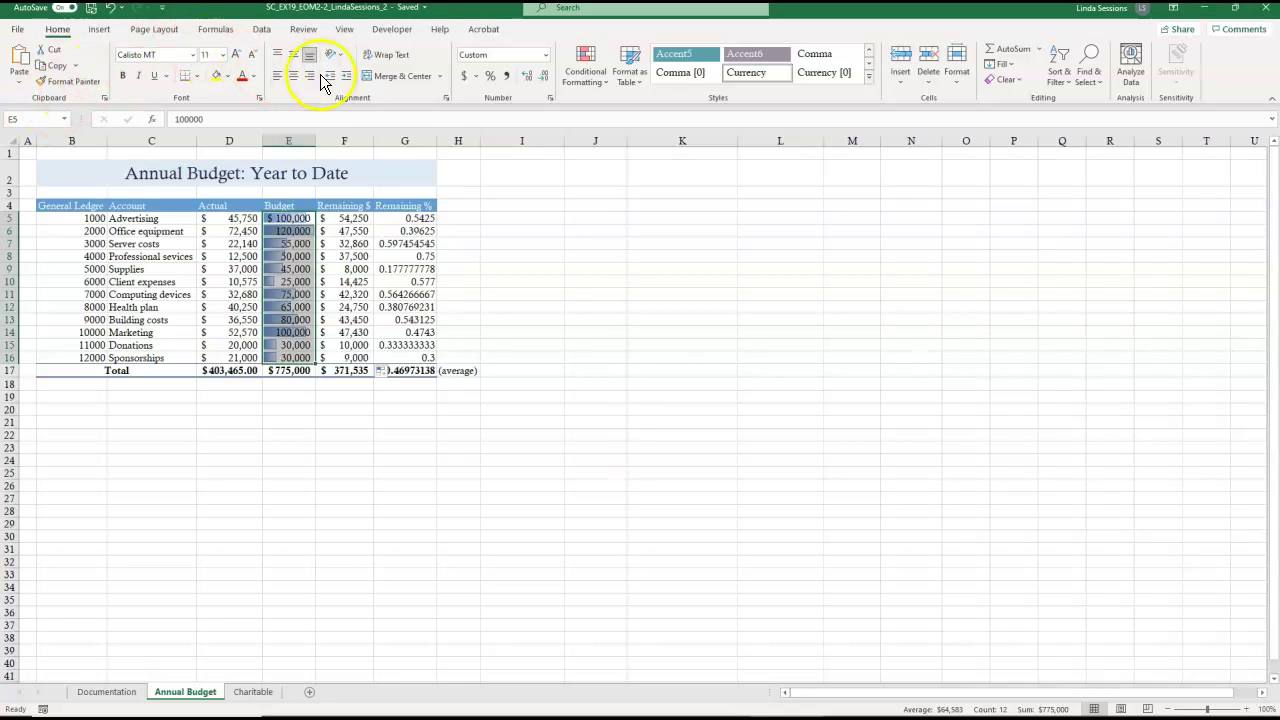
left_click(545, 80)
left_click(582, 76)
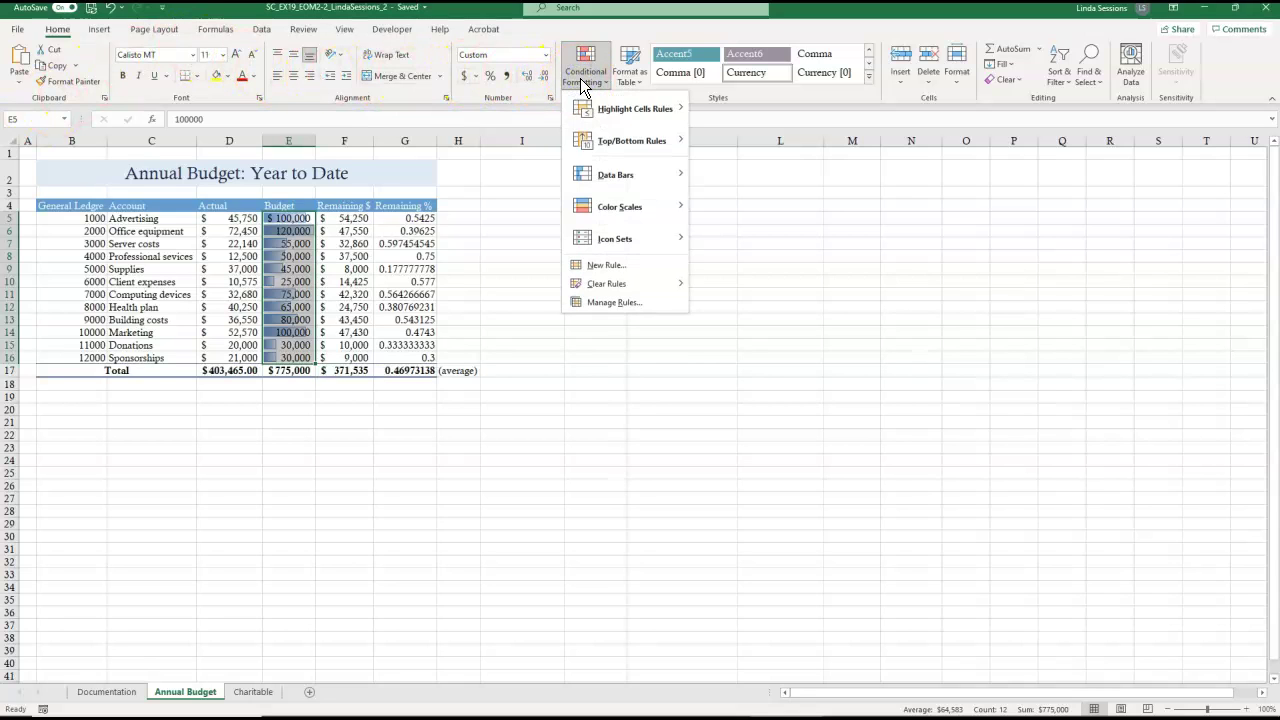
mouse_move(605, 290)
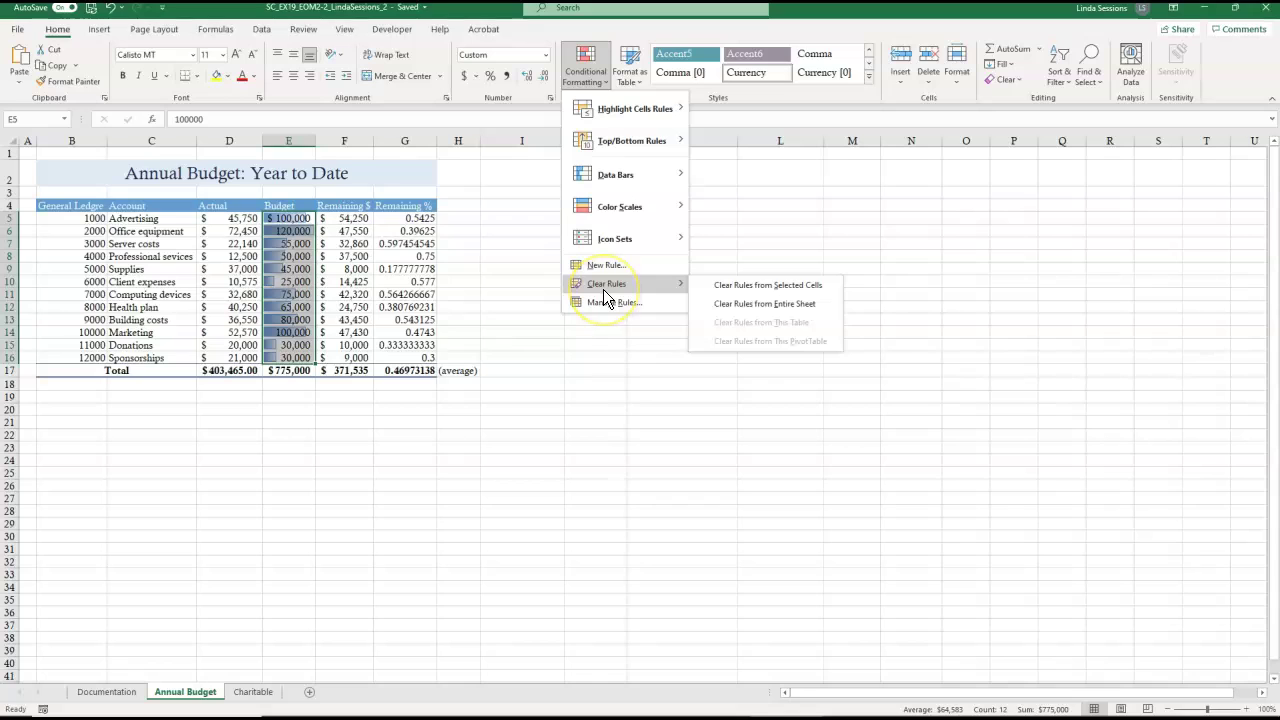
left_click(737, 287)
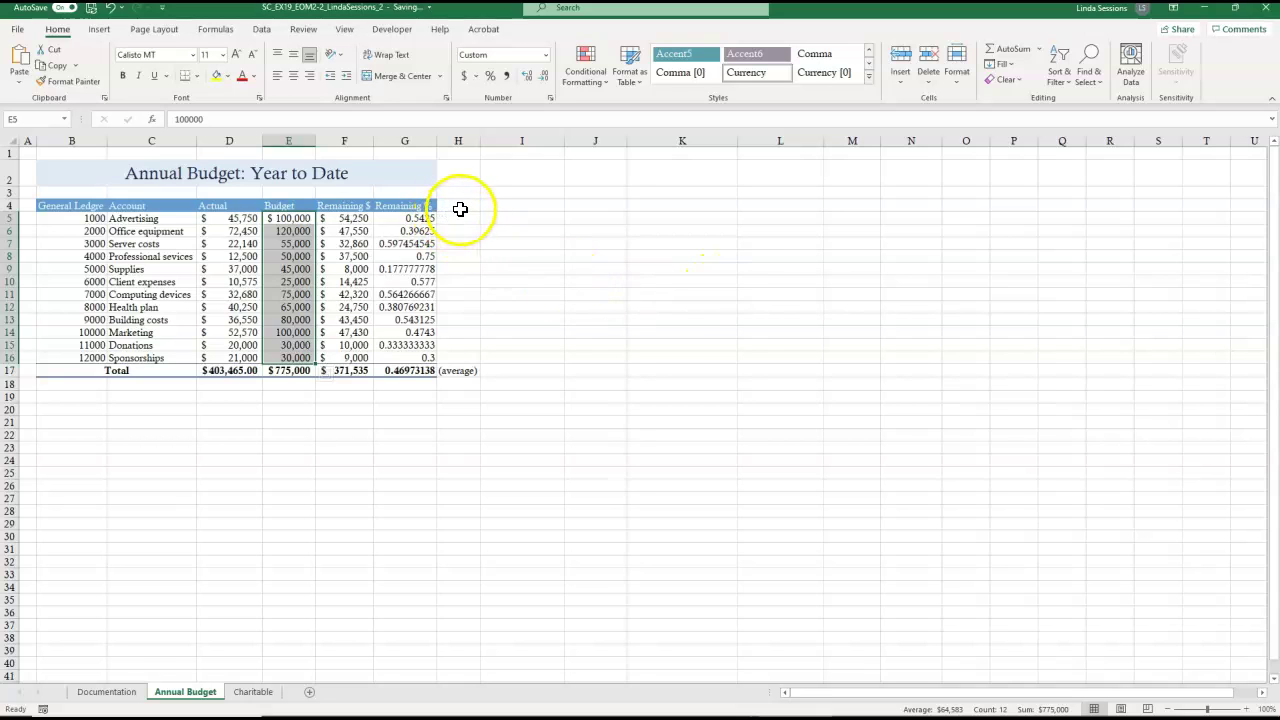
left_click(526, 195)
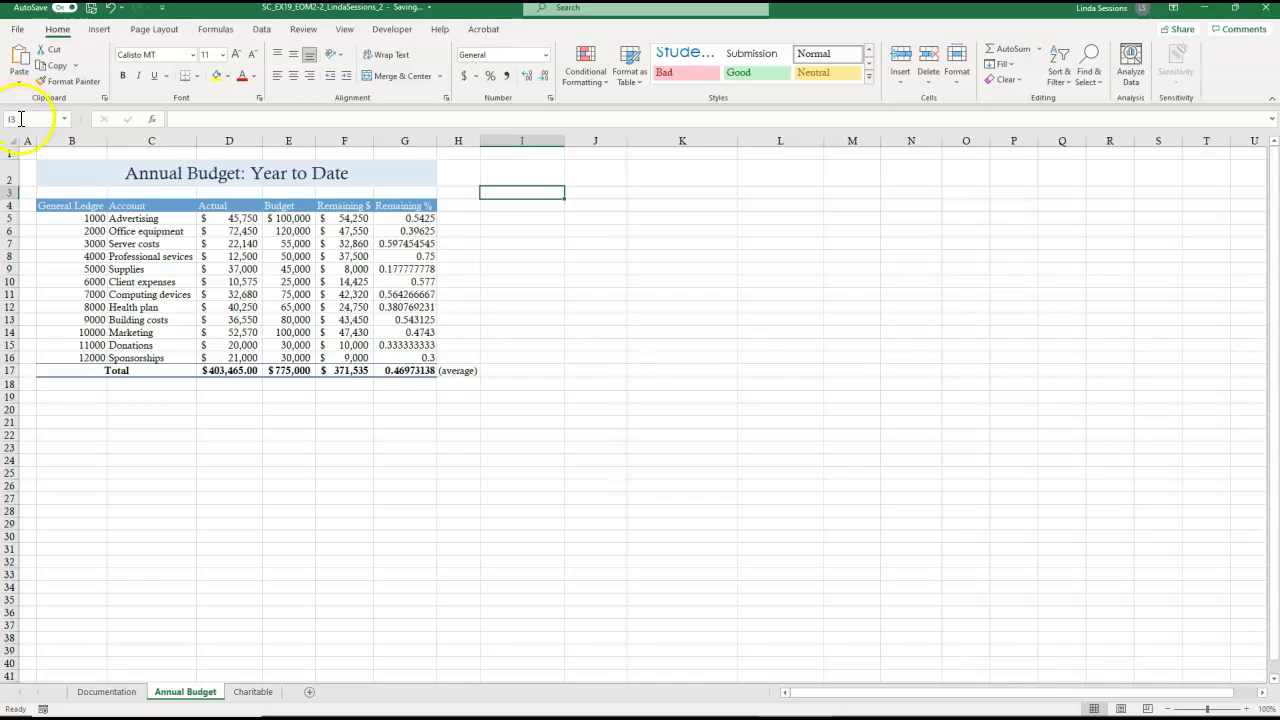
- Format the Remaining % values in G5:G17 as percentages with one decimal place
left_click(20, 118)
type("g5:g17")
key("Return")
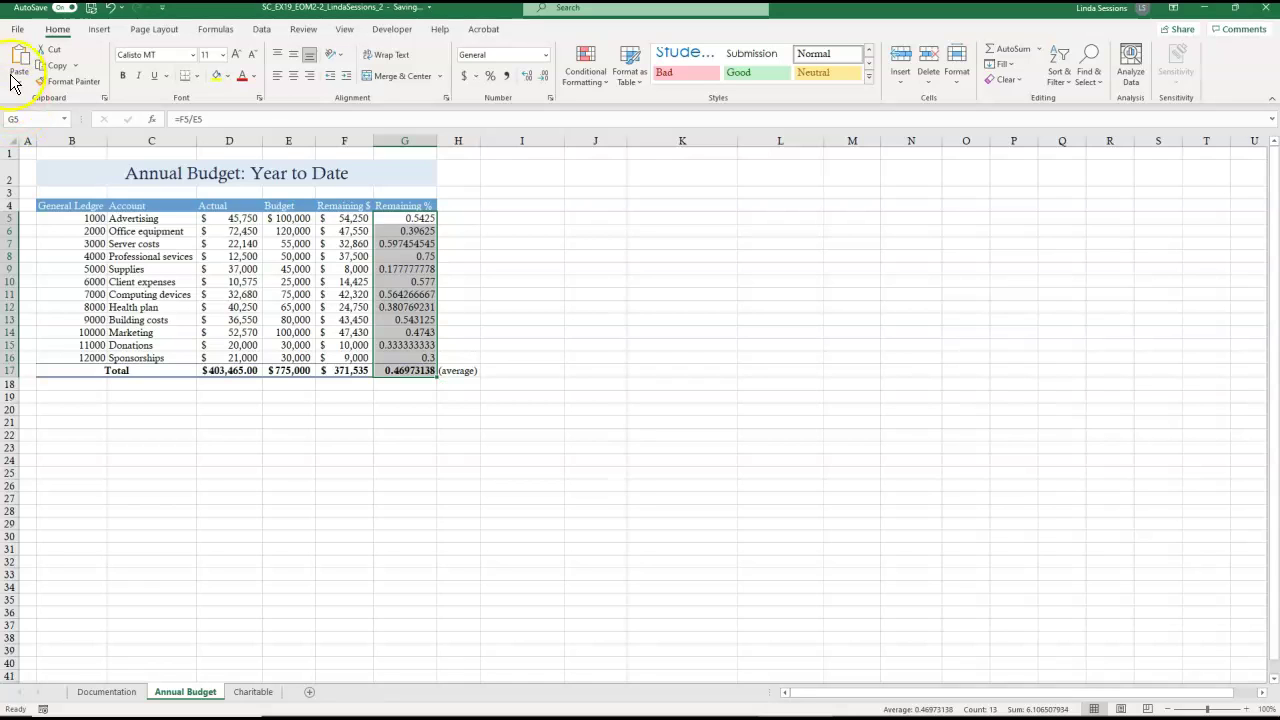
left_click(491, 77)
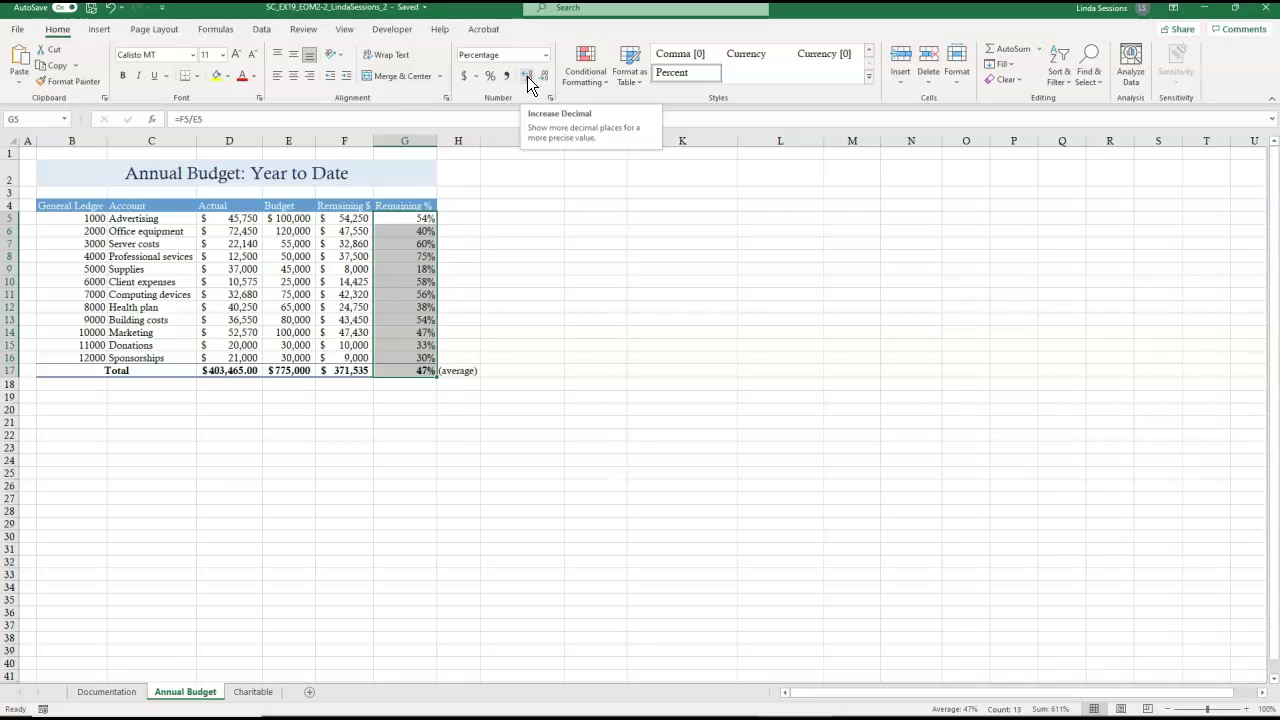
left_click(527, 76)
left_click(611, 310)
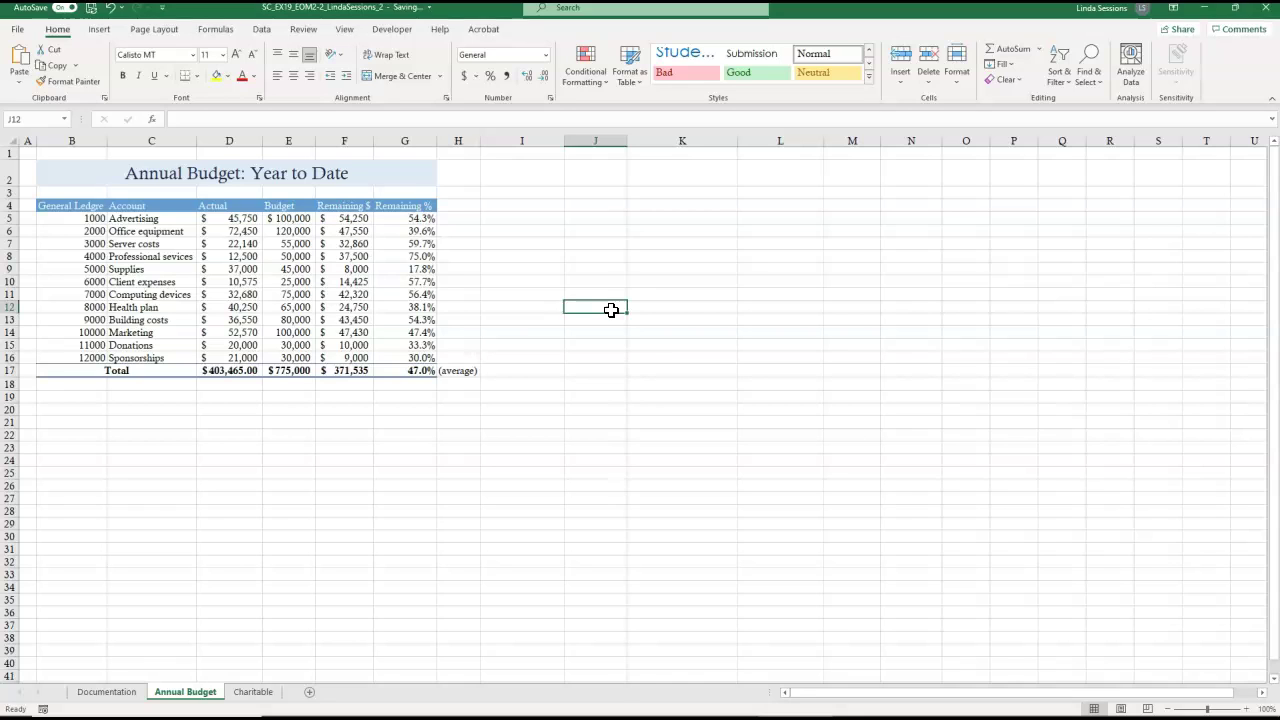
- Apply blue gradient fill data bars to the Remaining $ values in F5:F16
left_click(28, 117)
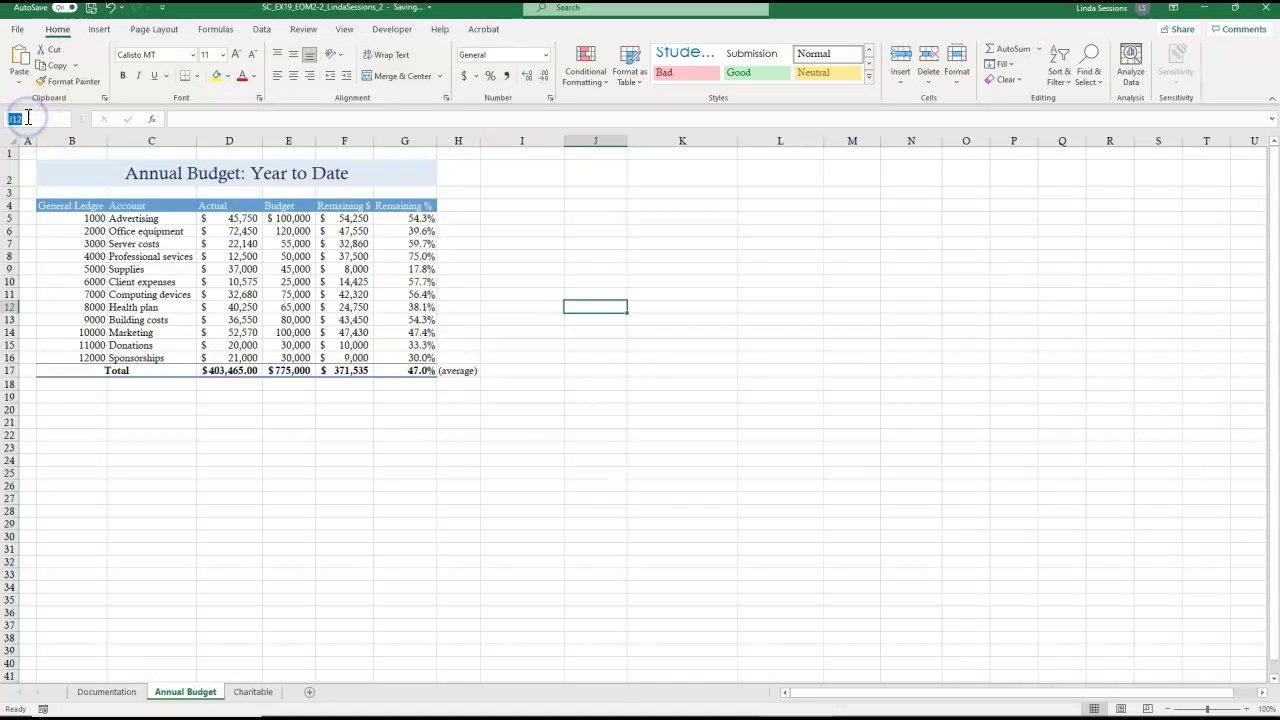
type("f5:f16")
key("Return")
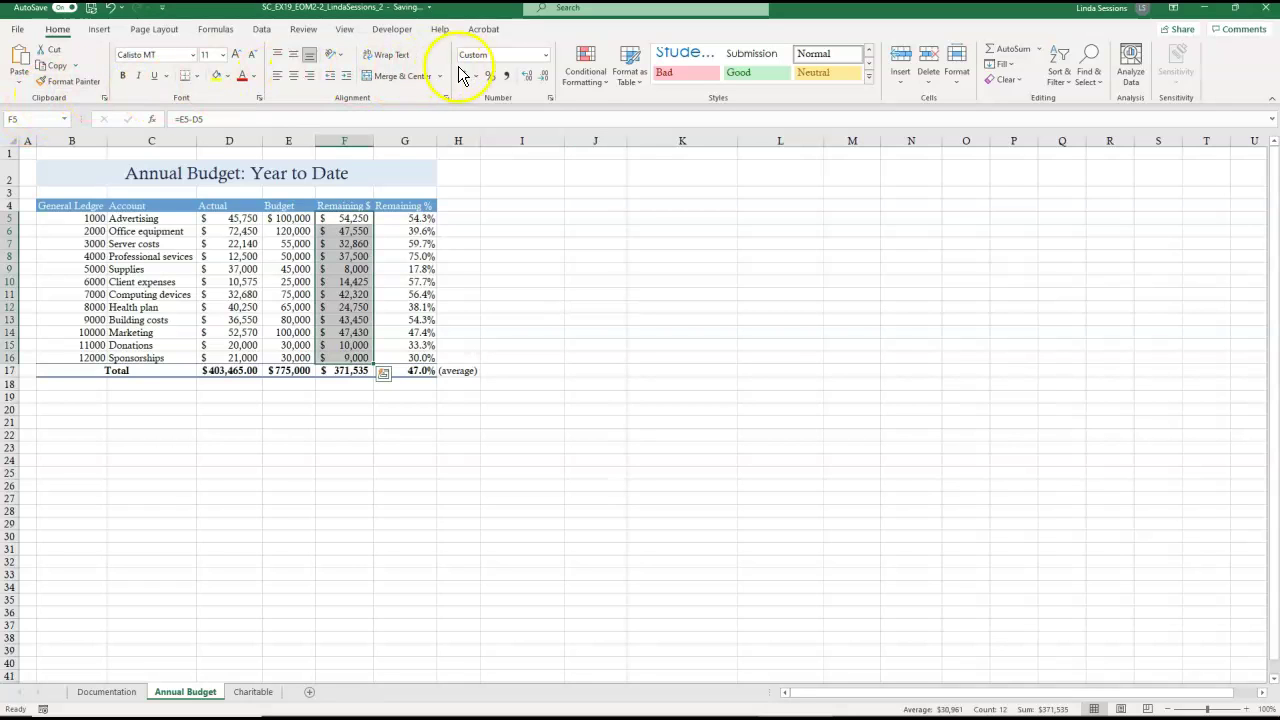
left_click(583, 78)
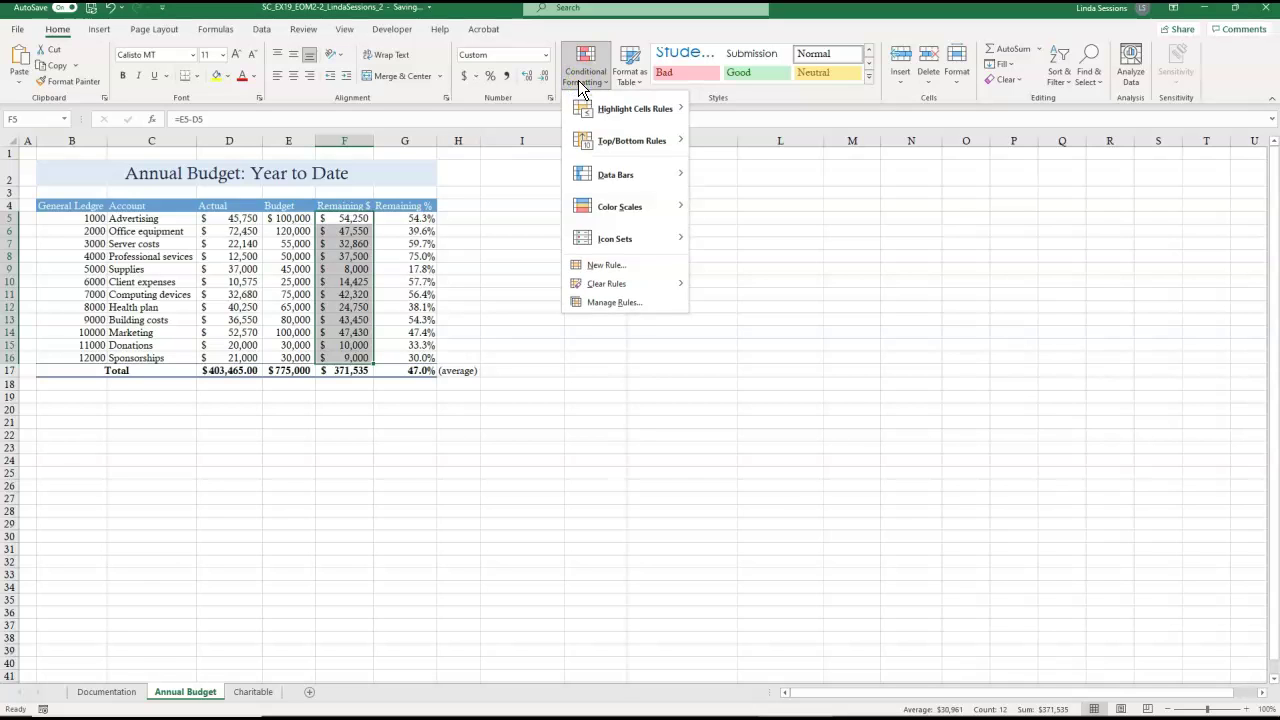
left_click(581, 115)
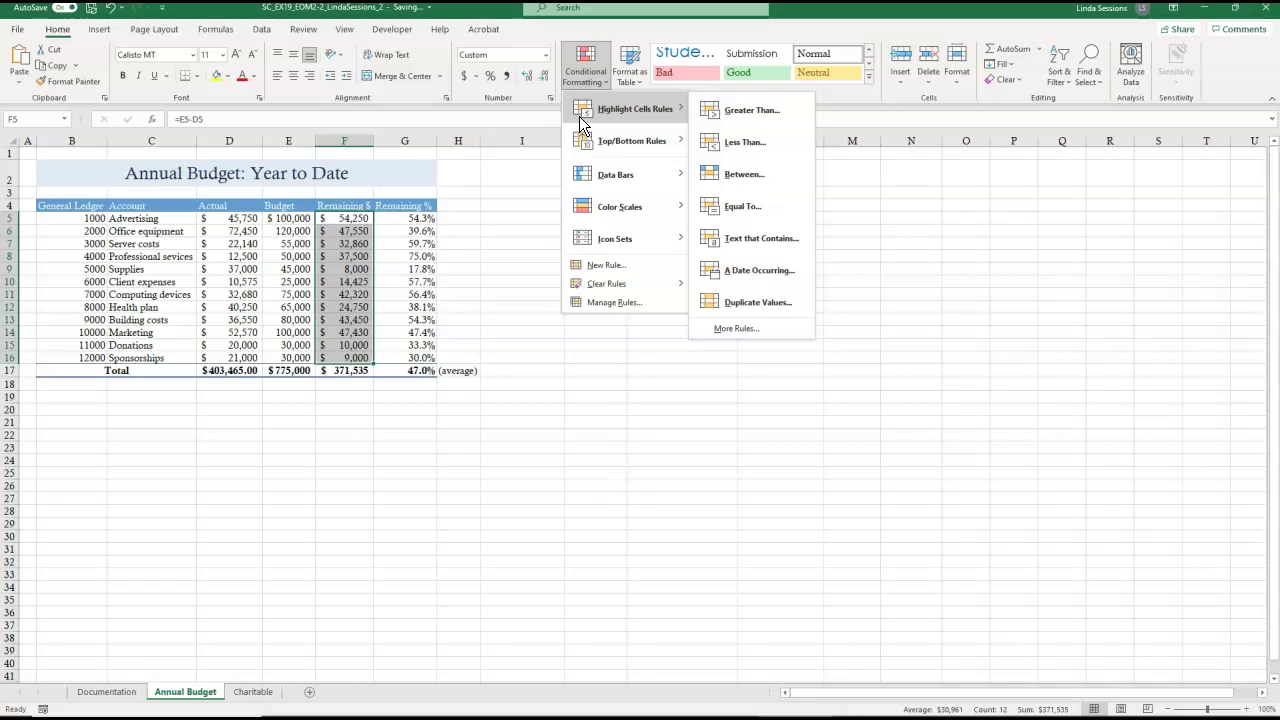
left_click(594, 176)
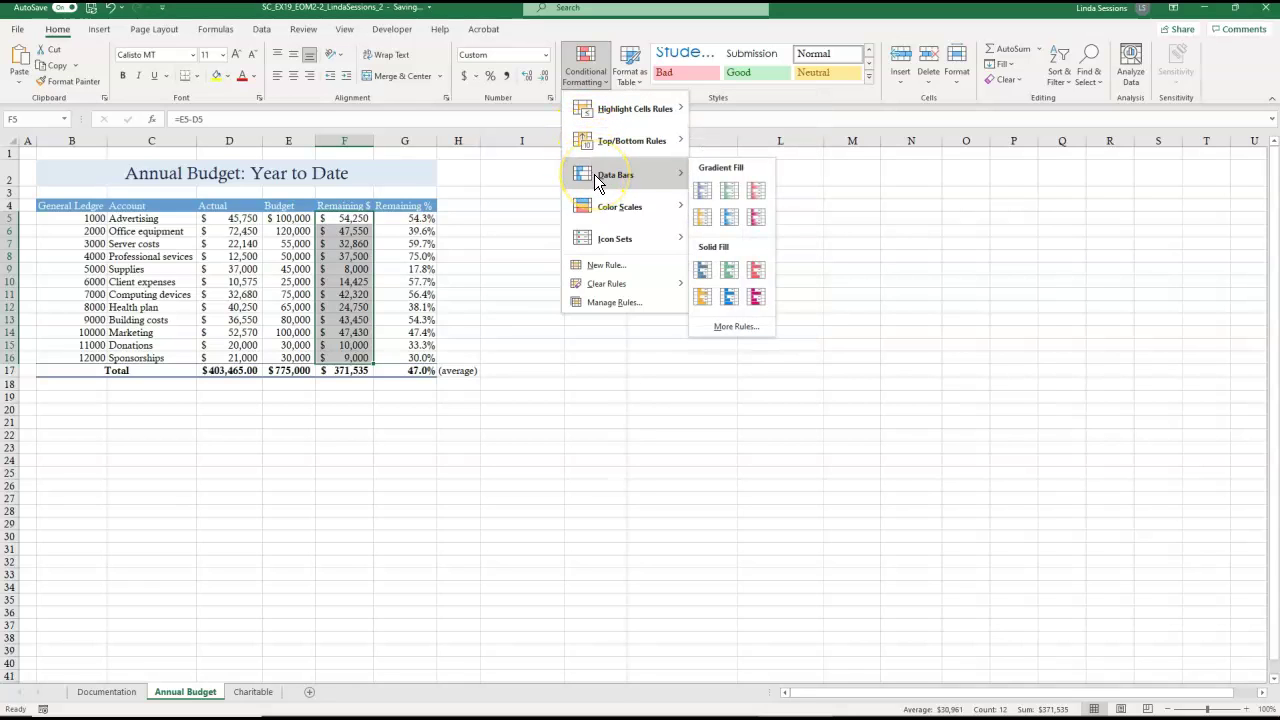
left_click(704, 192)
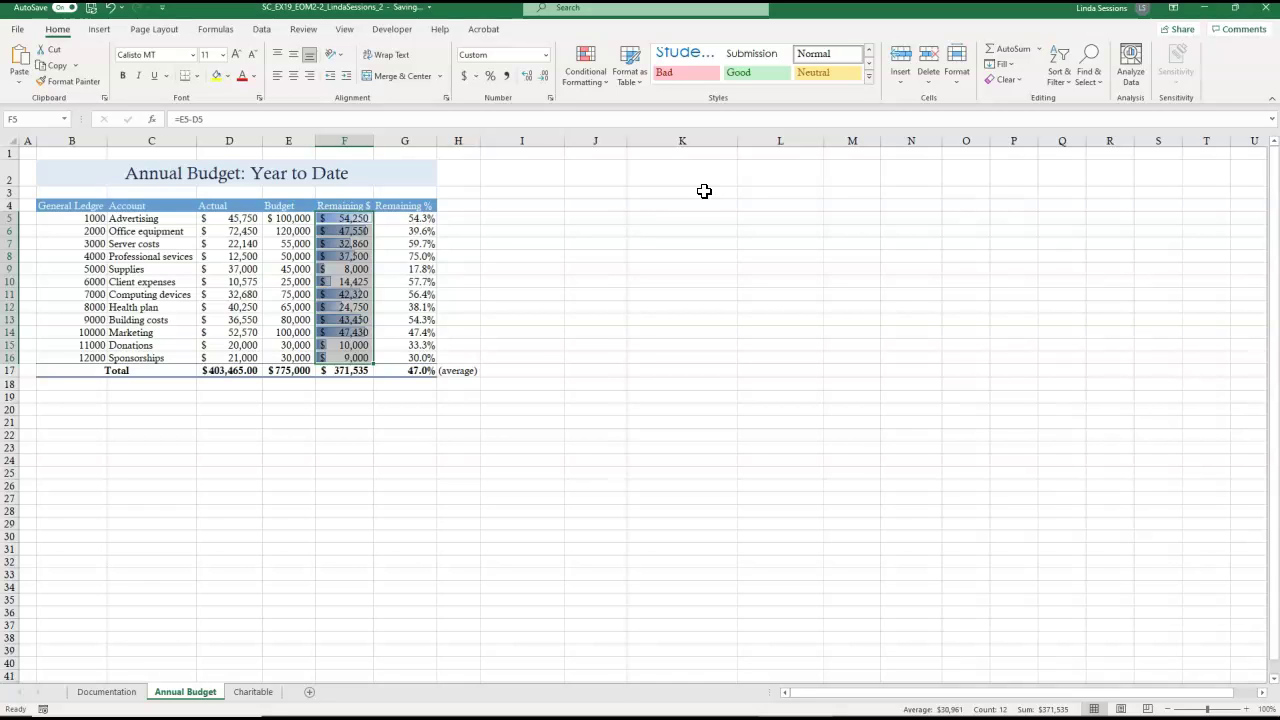
left_click(560, 343)
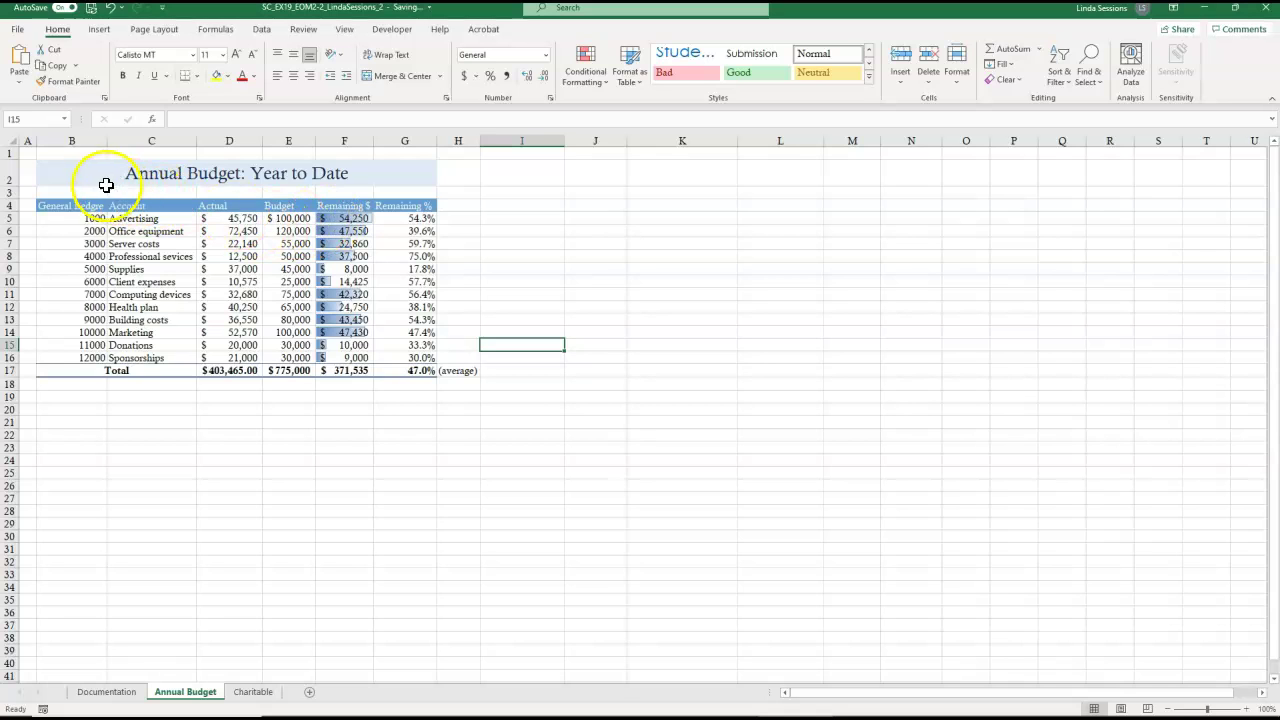
- Unmerge the Total label cell B17 in the total row of the Annual Budget table
left_click(66, 371)
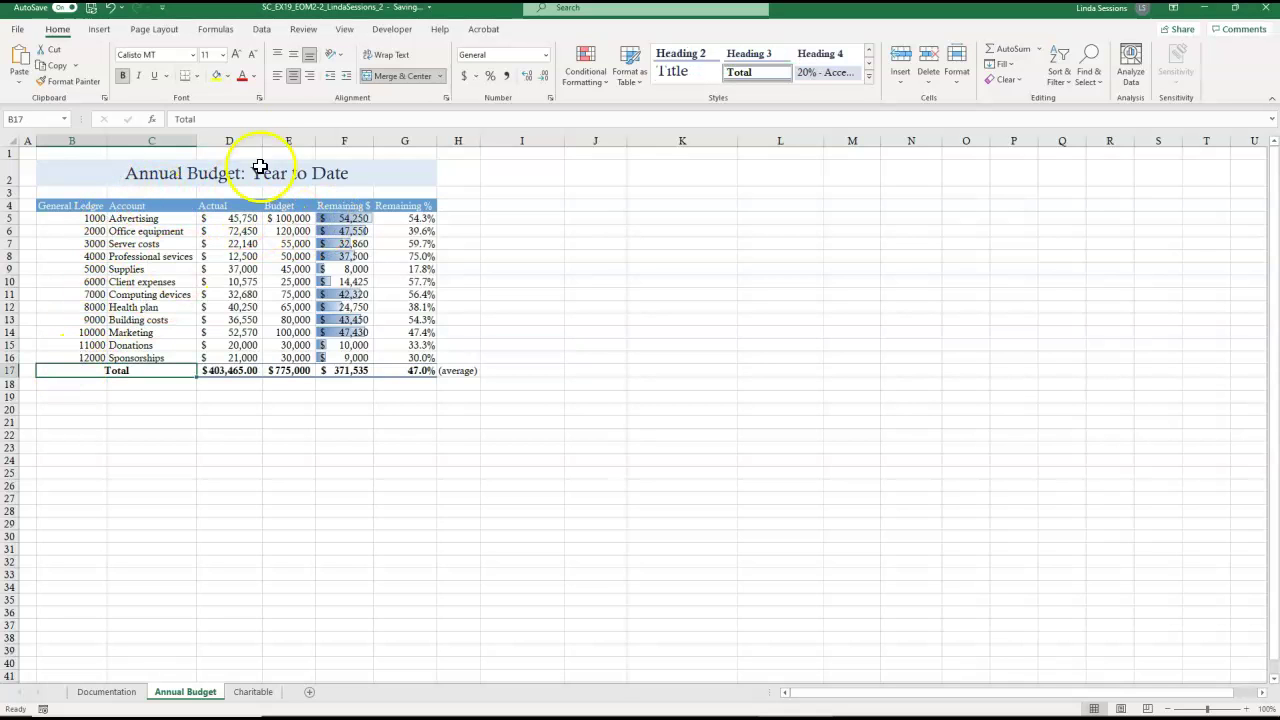
left_click(401, 77)
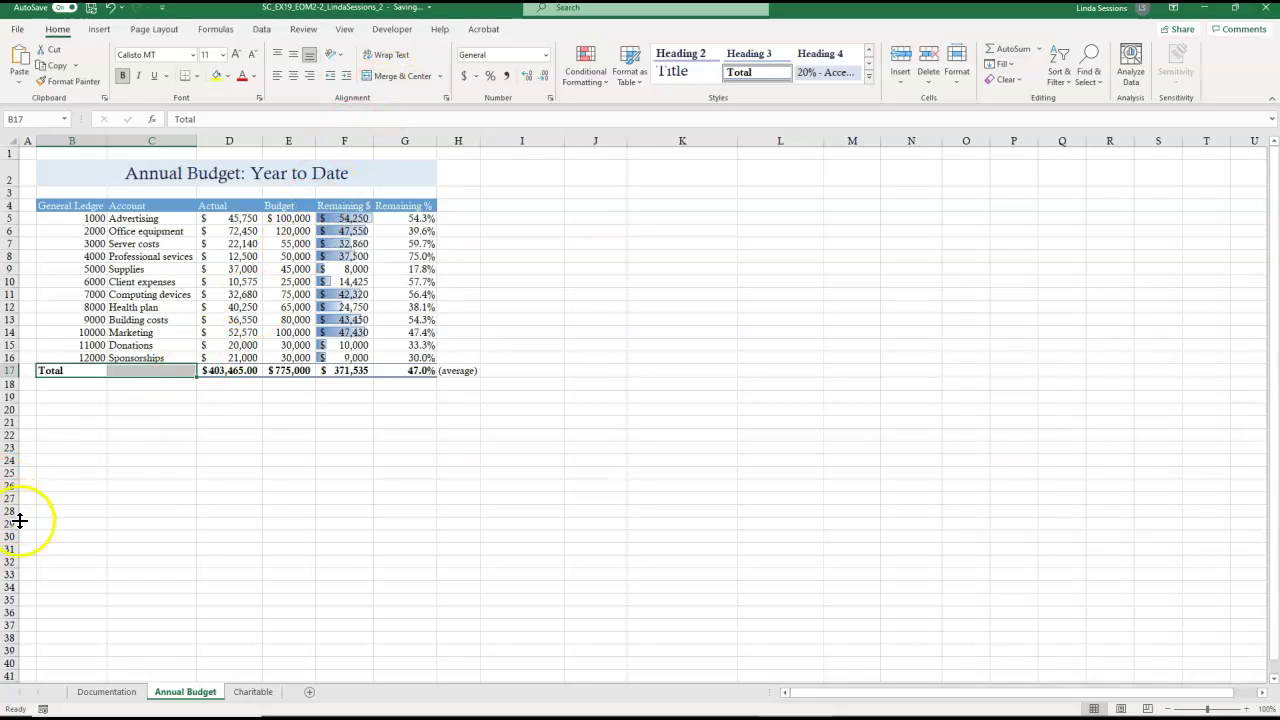
left_click(80, 432)
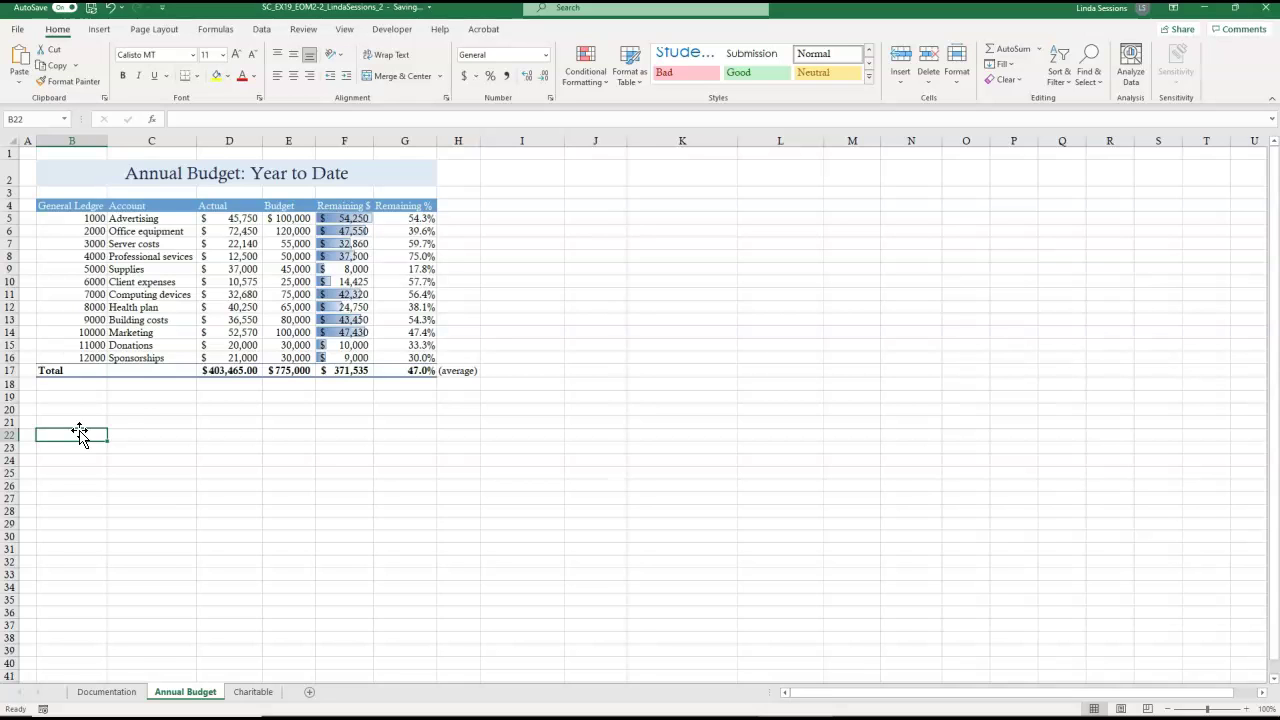
- Spell check the whole Annual Budget sheet, correcting "Ledgre" to "Ledger" and "sevices" to "services"
left_click(306, 30)
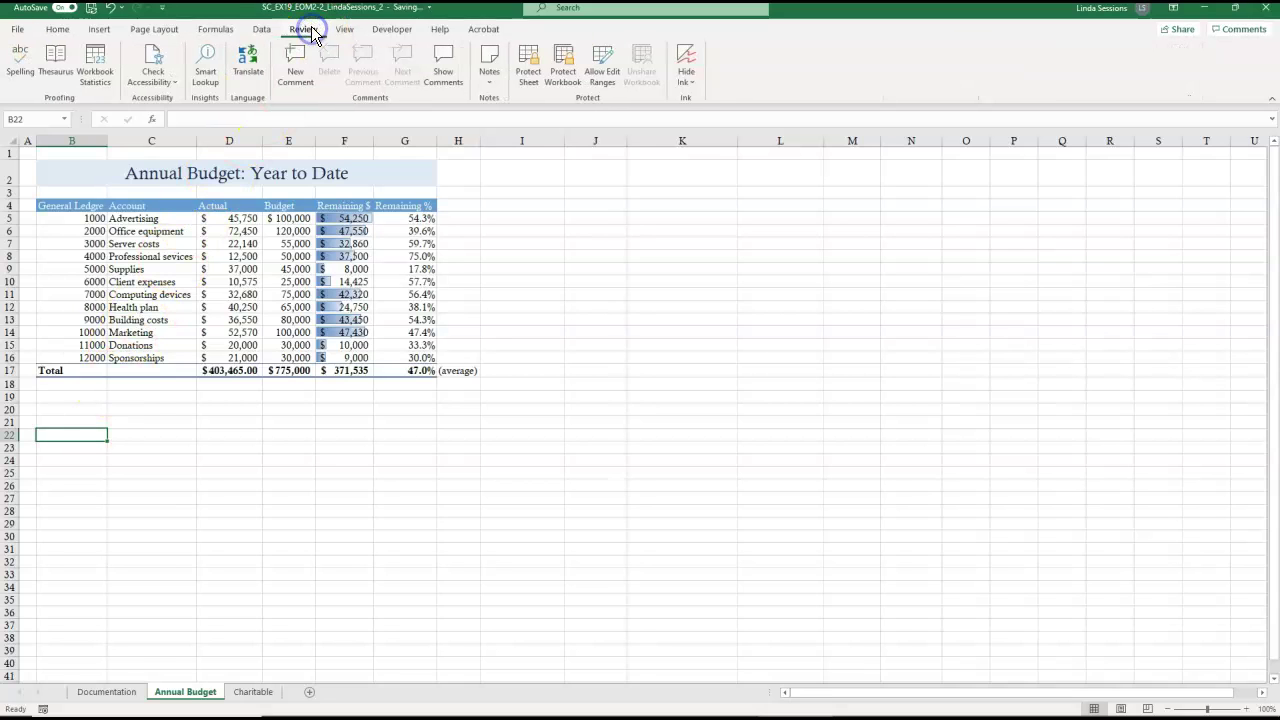
left_click(14, 64)
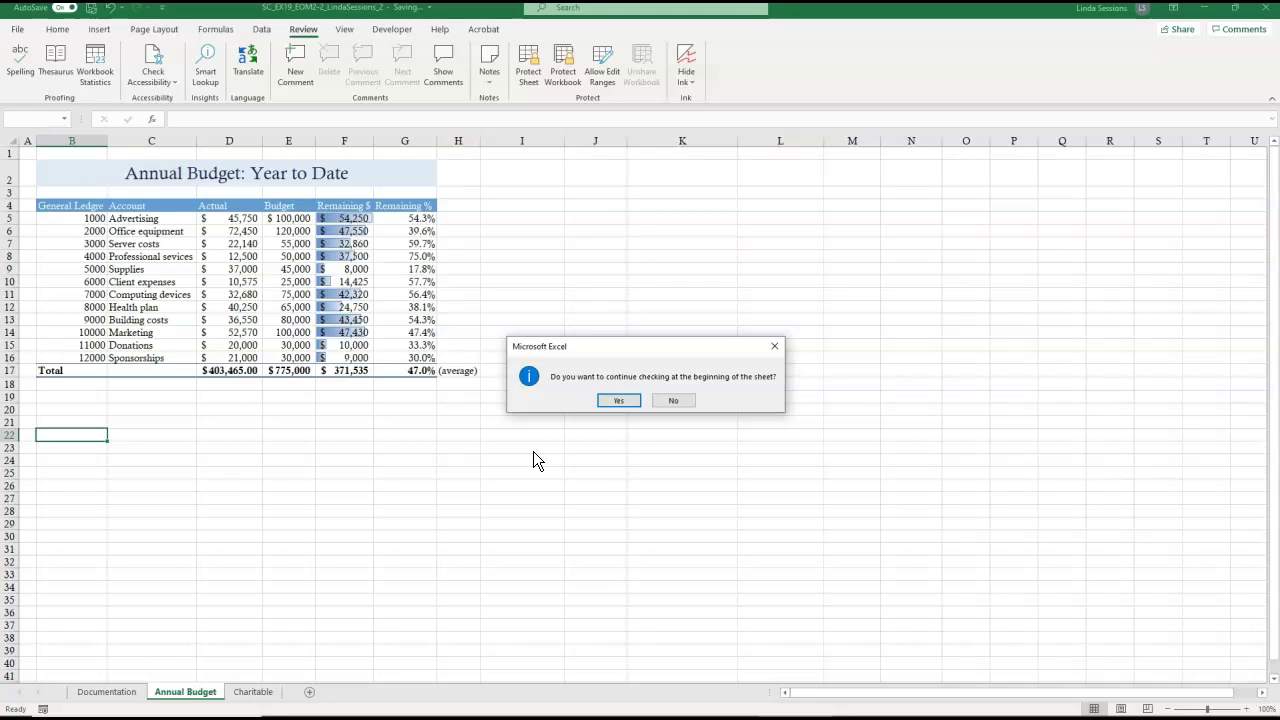
left_click(620, 400)
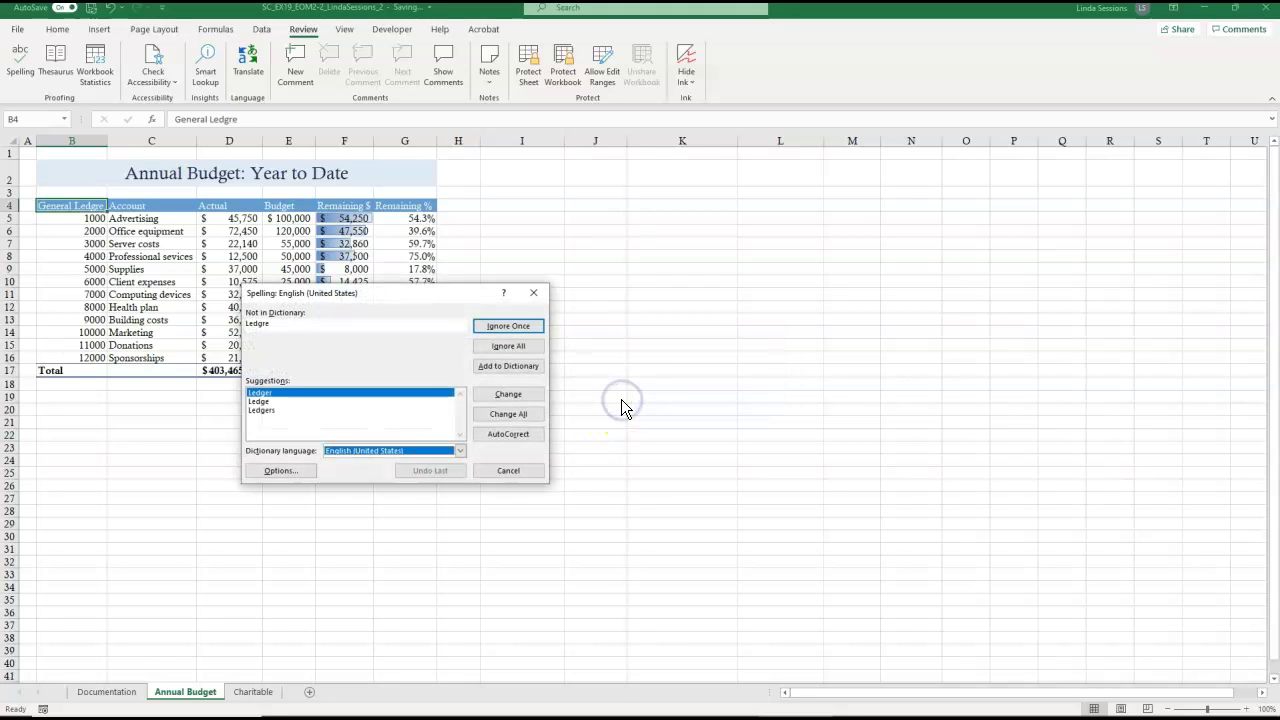
left_click(505, 393)
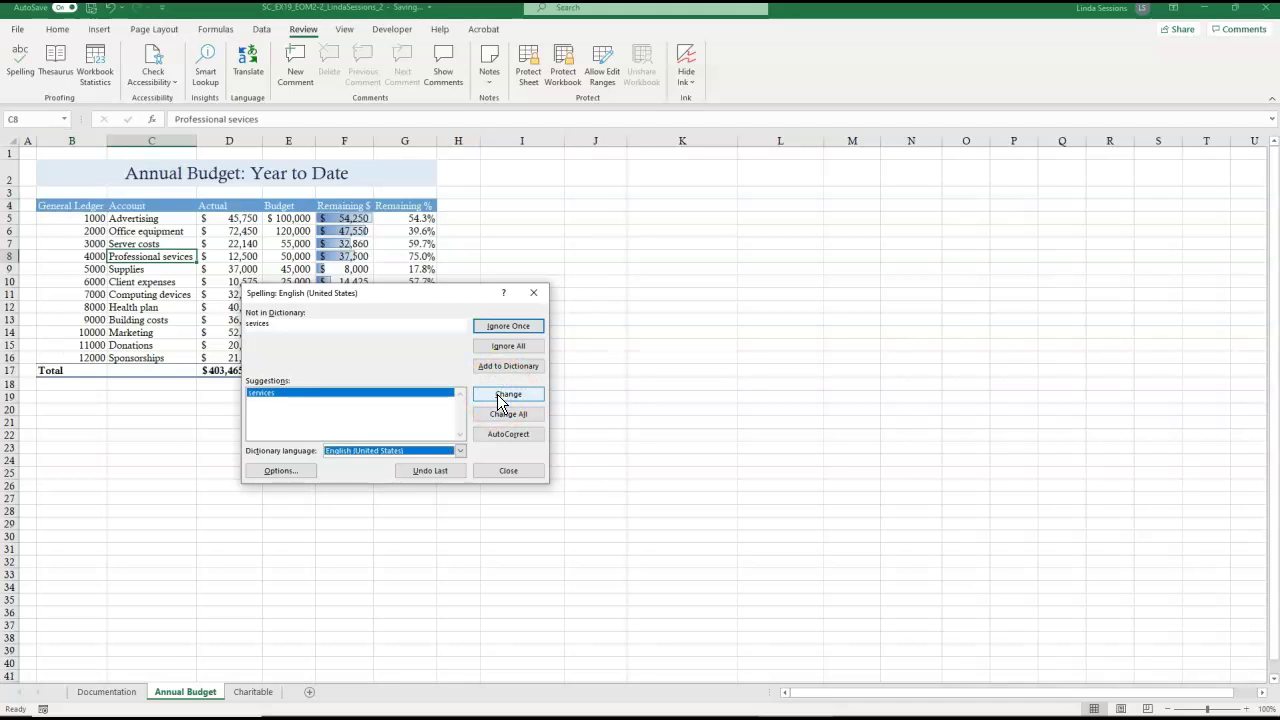
left_click(500, 398)
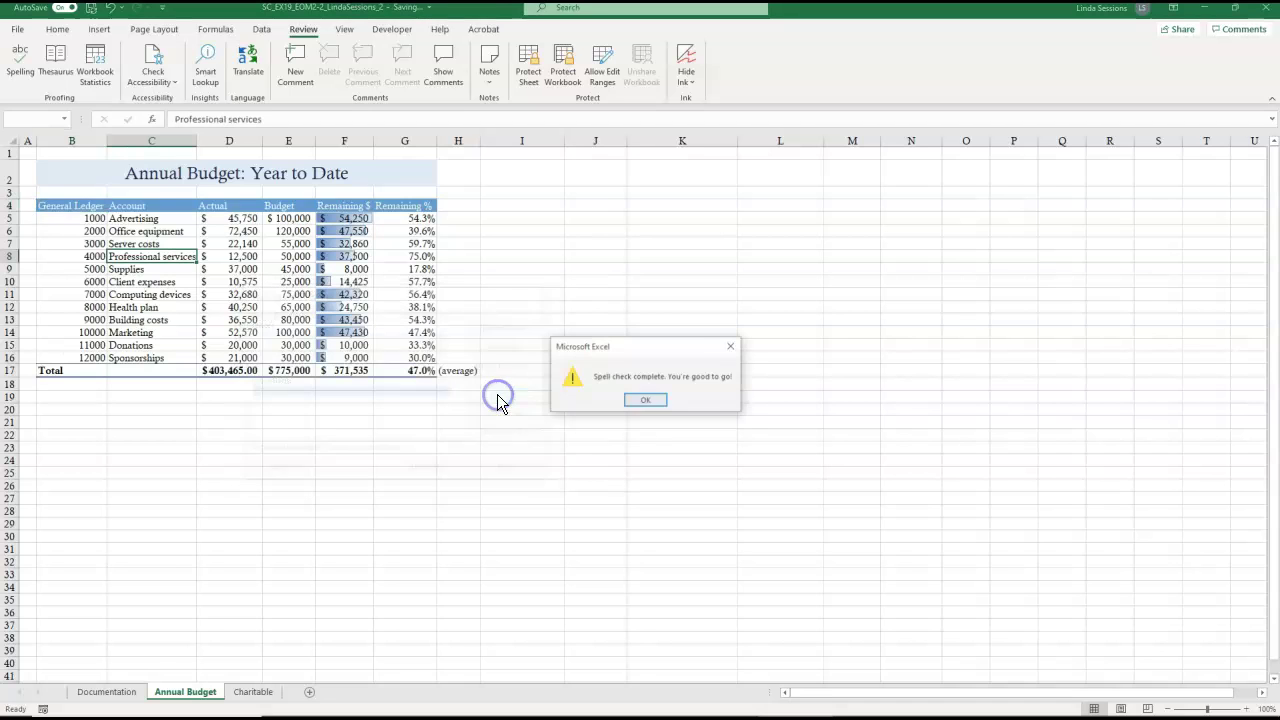
left_click(646, 402)
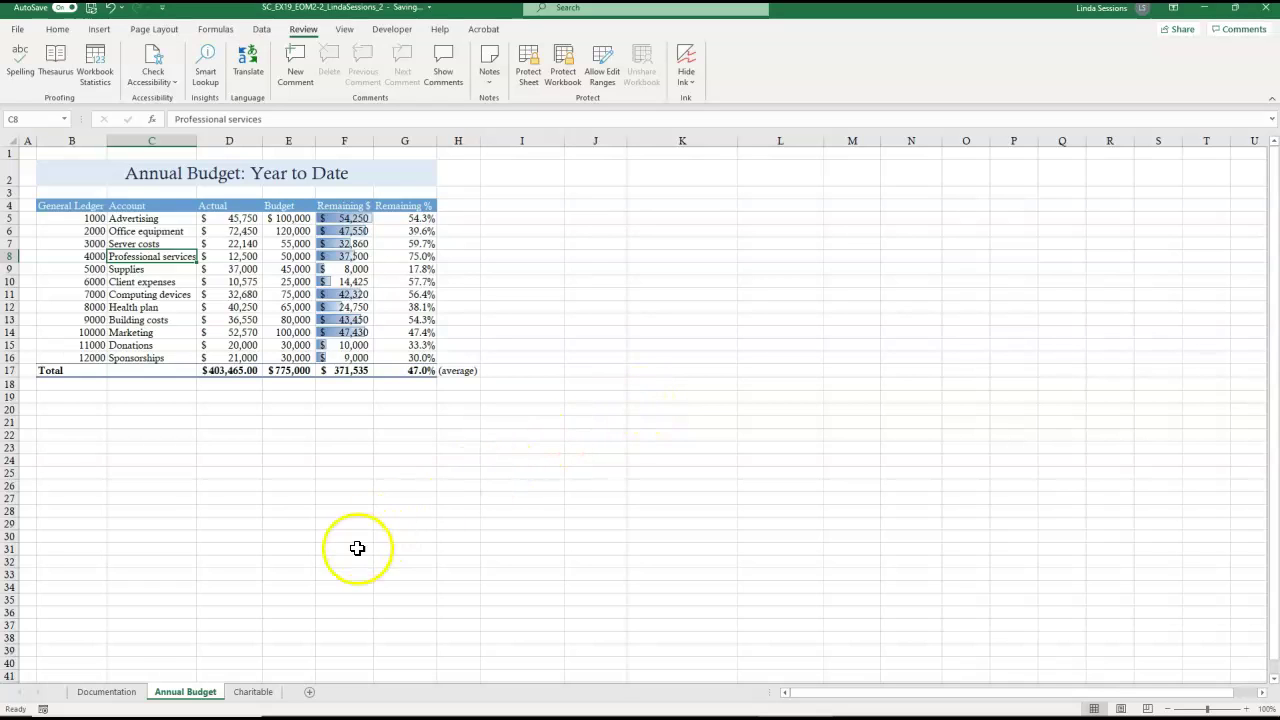
- On the Charitable worksheet, fill the merged title cell B2 with Blue, Accent 2, Lighter 80%
left_click(254, 692)
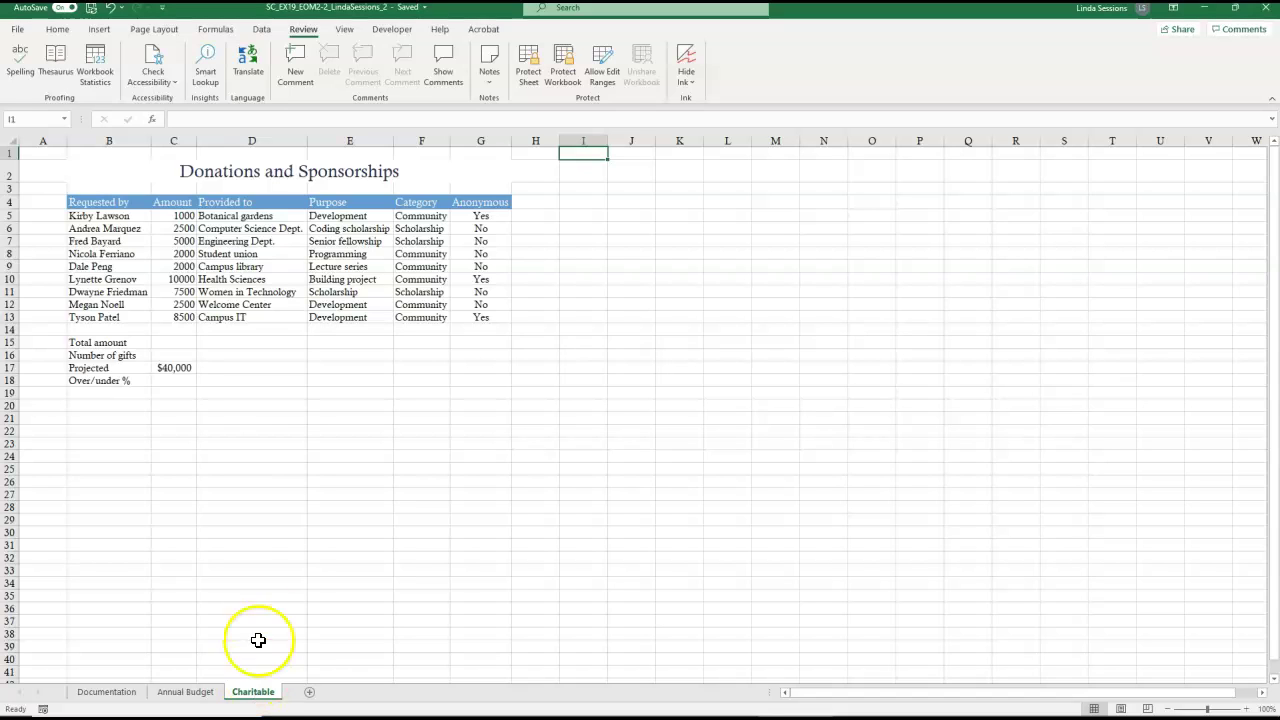
left_click(131, 167)
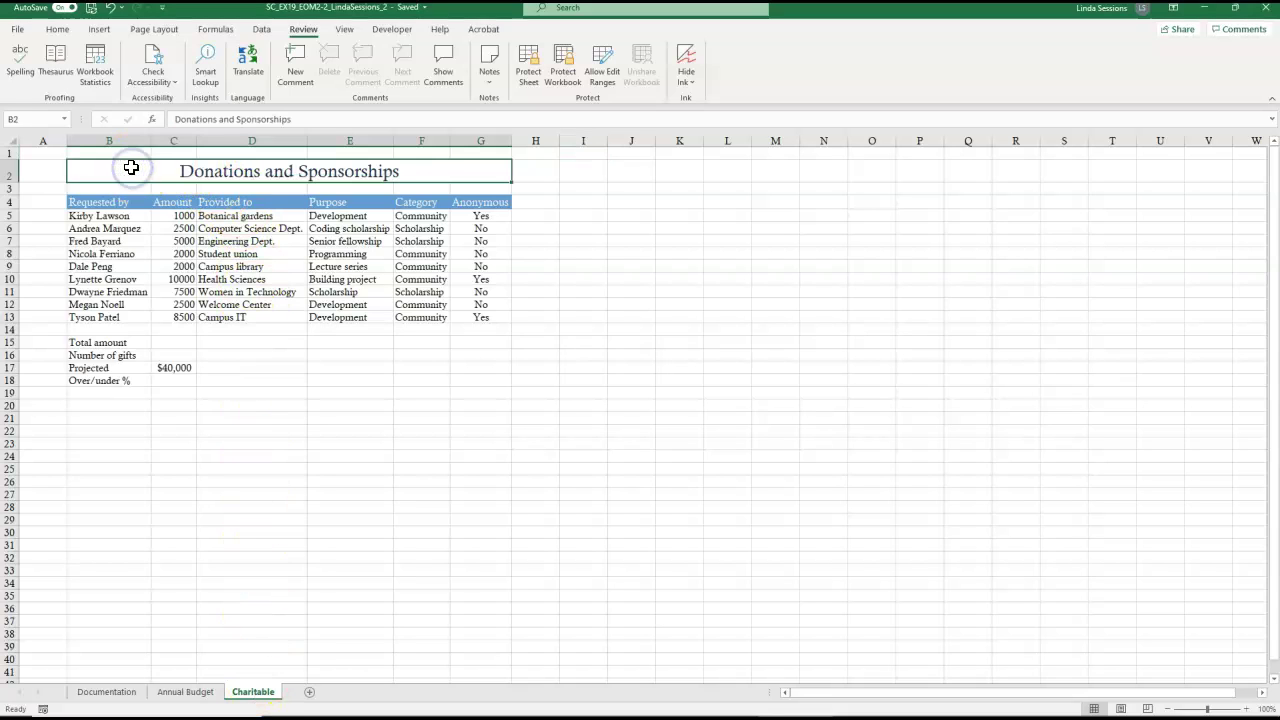
left_click(57, 29)
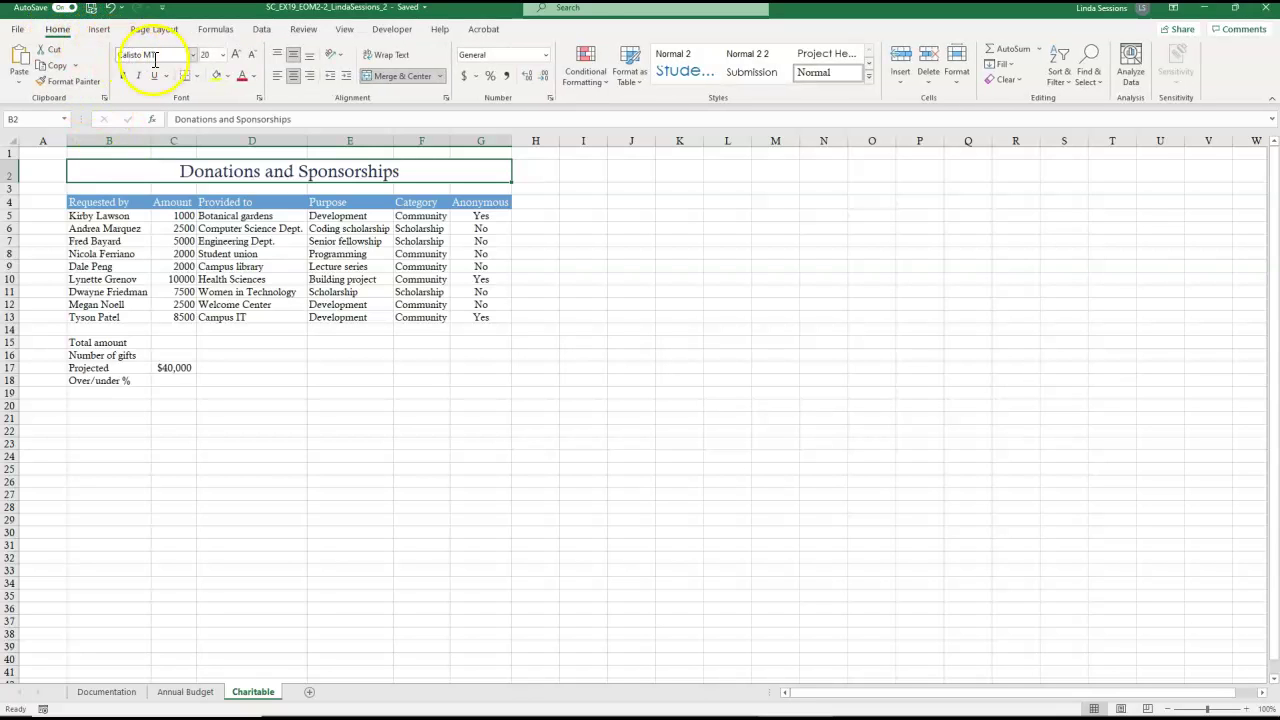
left_click(228, 80)
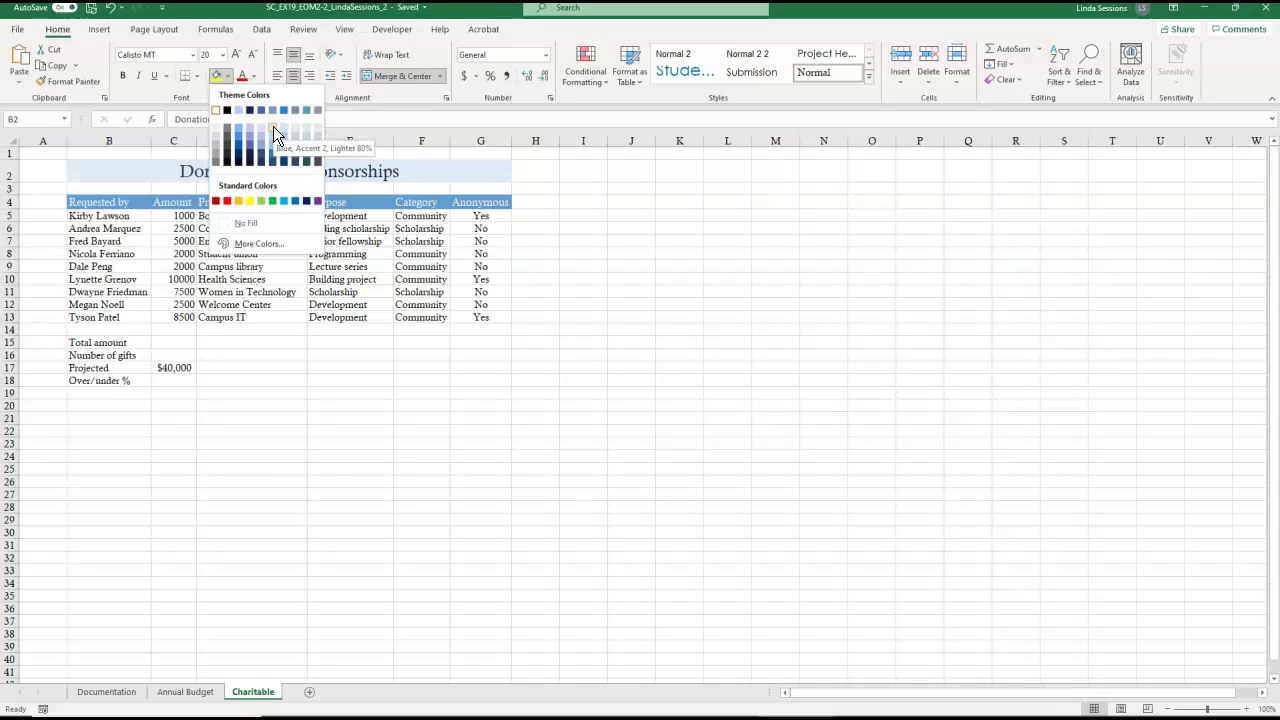
left_click(273, 126)
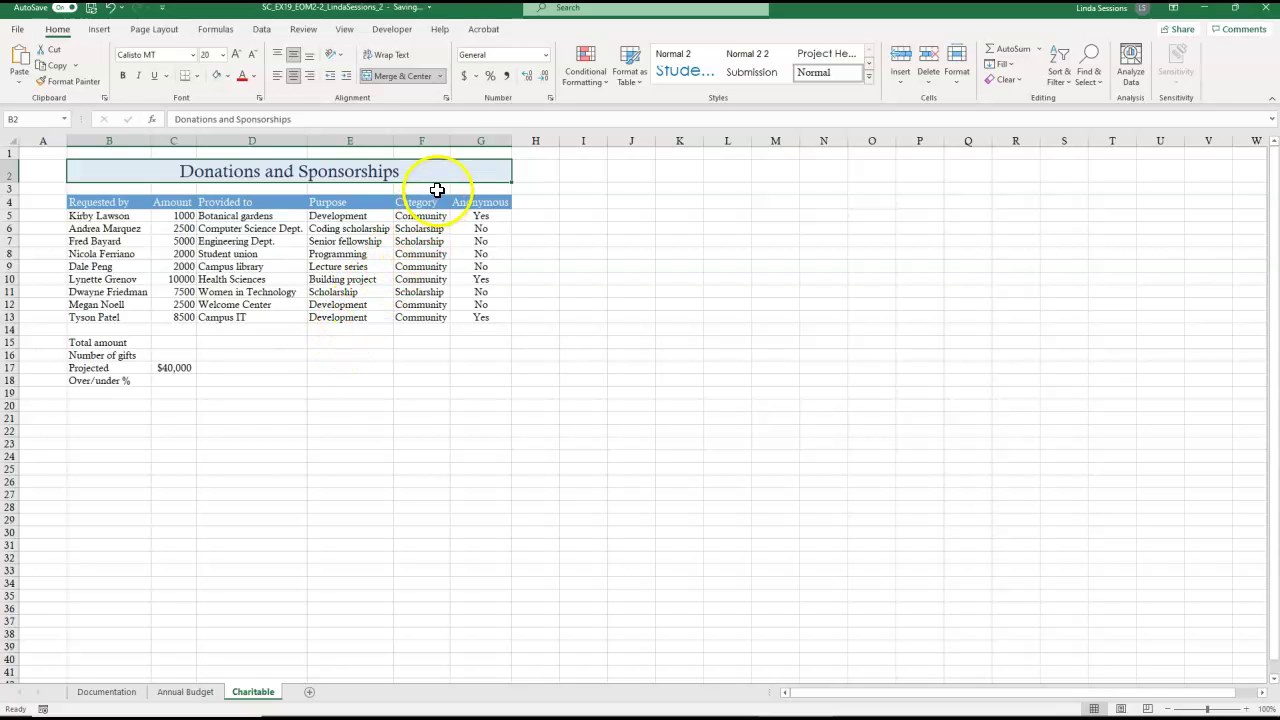
- Hide column G, which holds the Anonymous entries
left_click(480, 140)
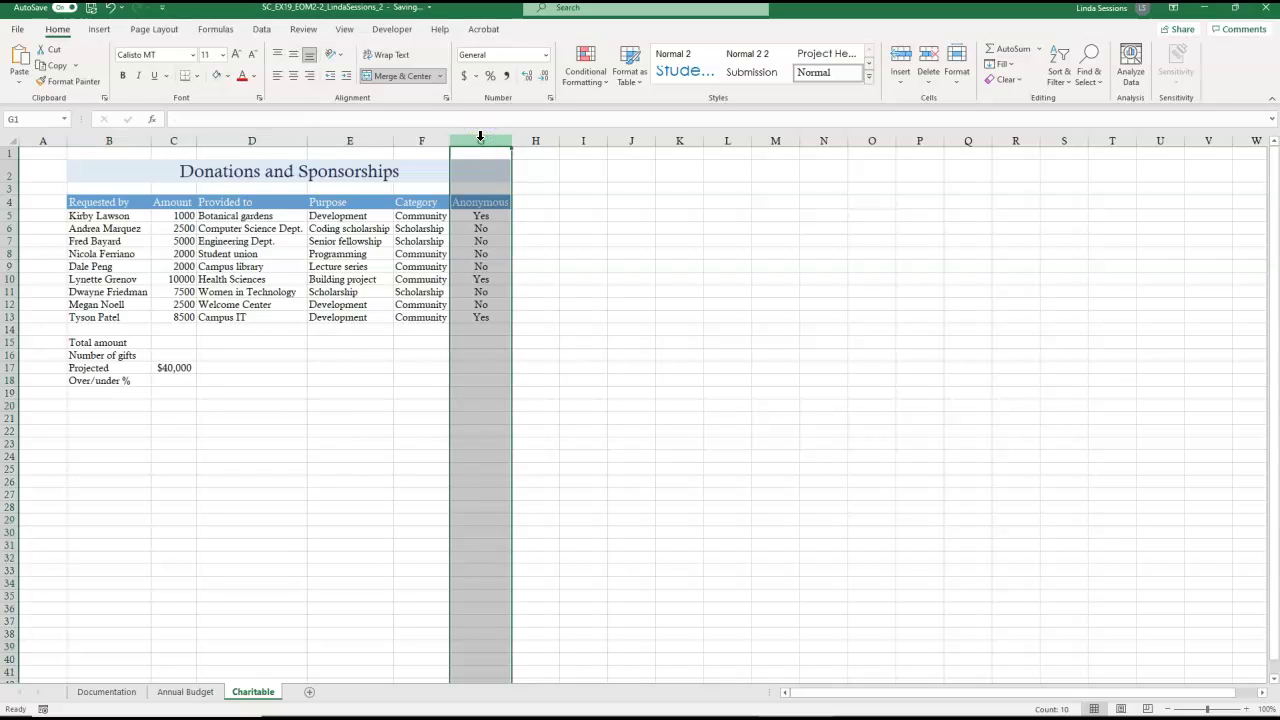
right_click(476, 152)
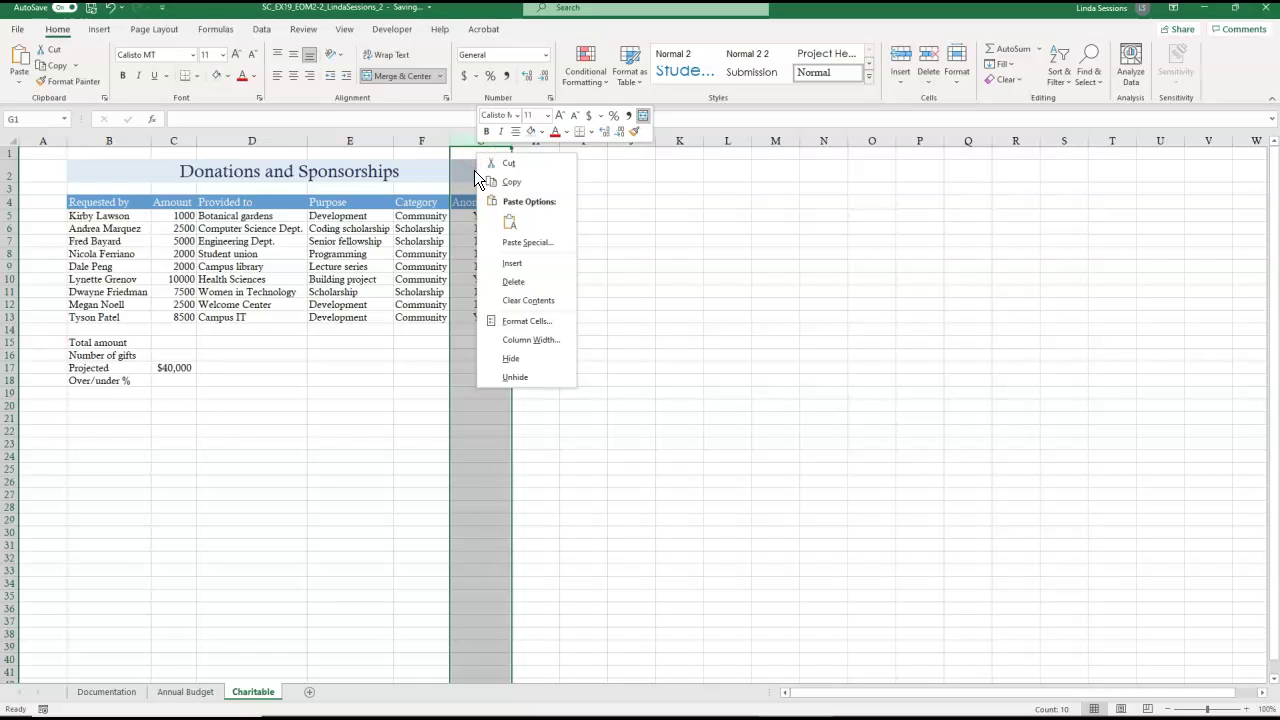
left_click(508, 360)
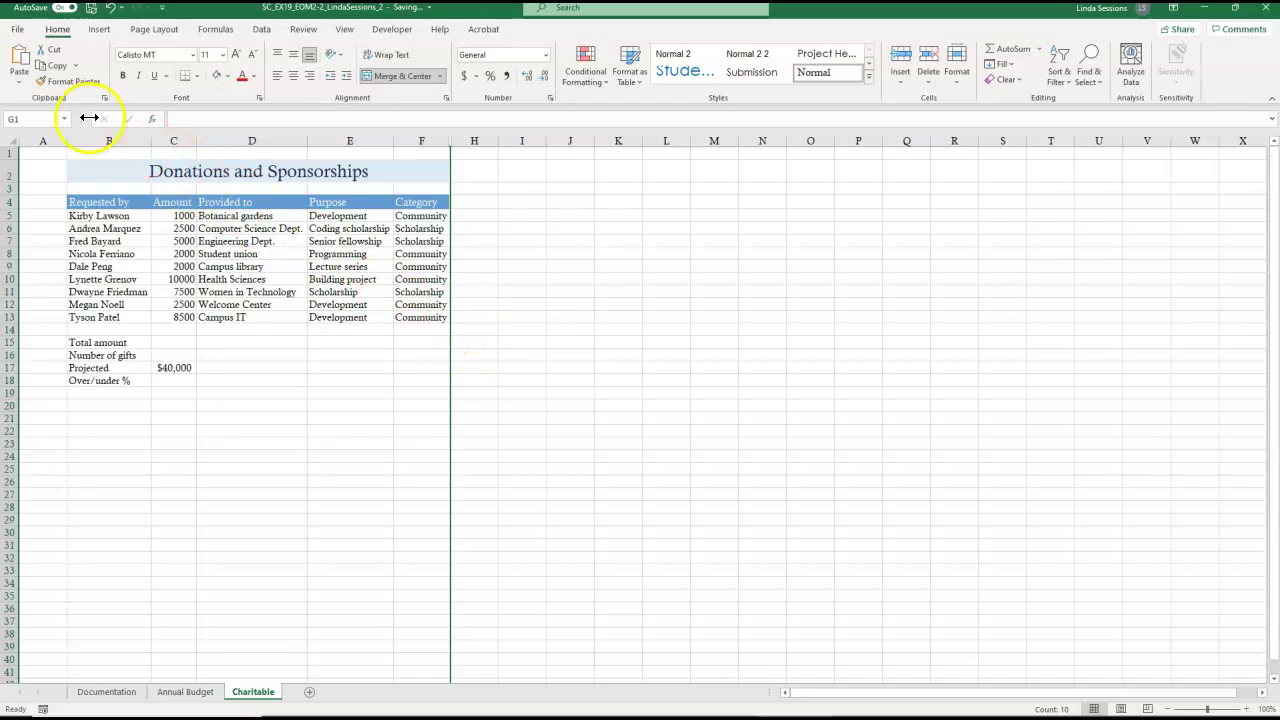
- Format the donation amounts in C5:C13 as Currency with no decimal places
left_click(28, 118)
type("C5:C13")
key("Return")
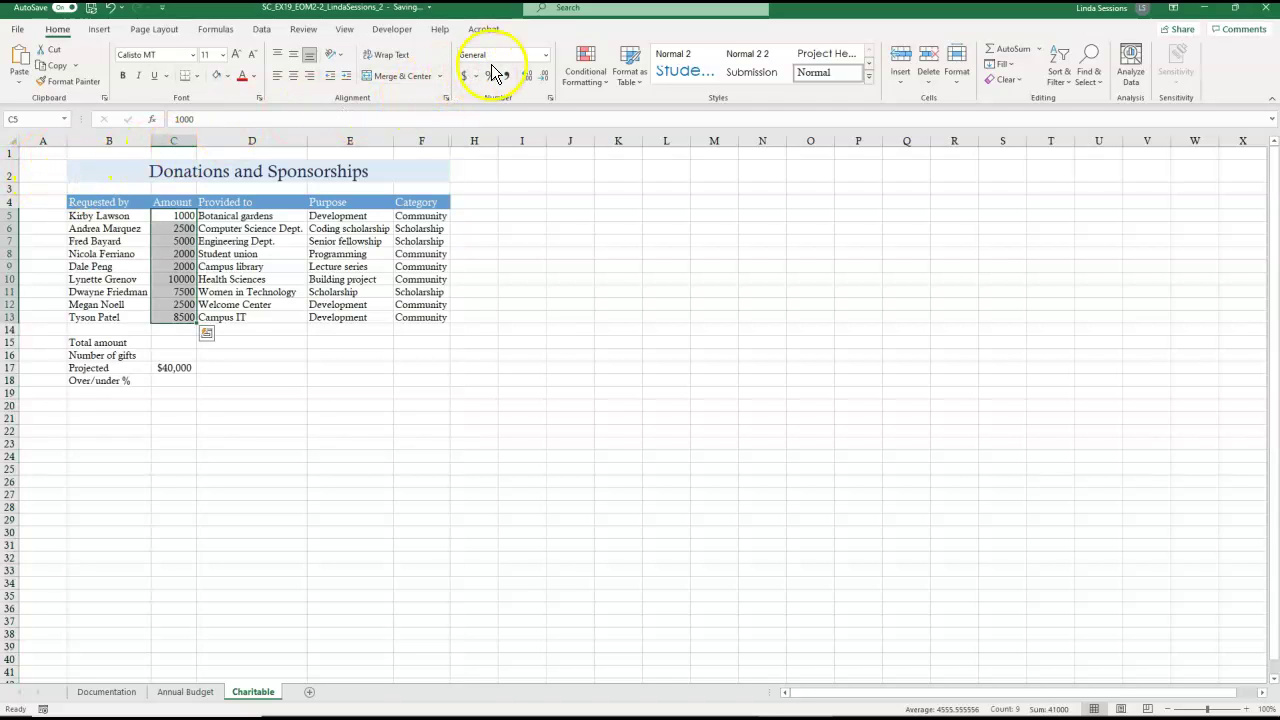
left_click(547, 56)
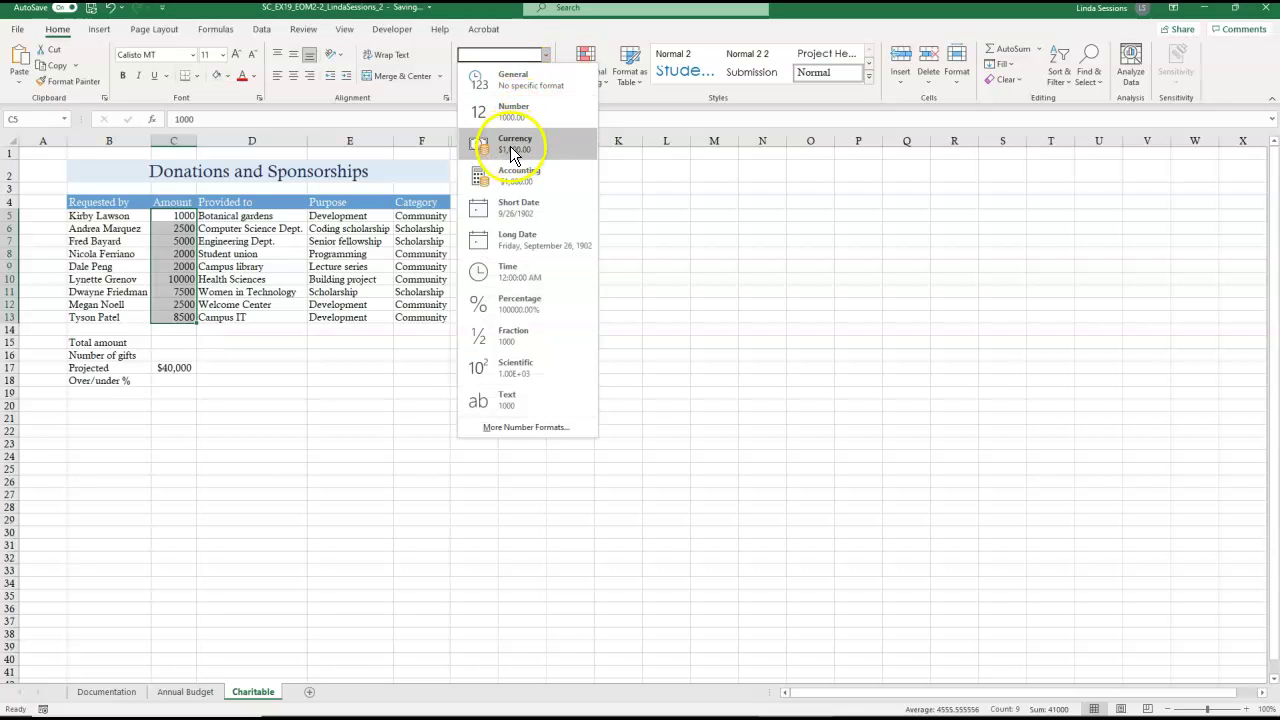
left_click(510, 146)
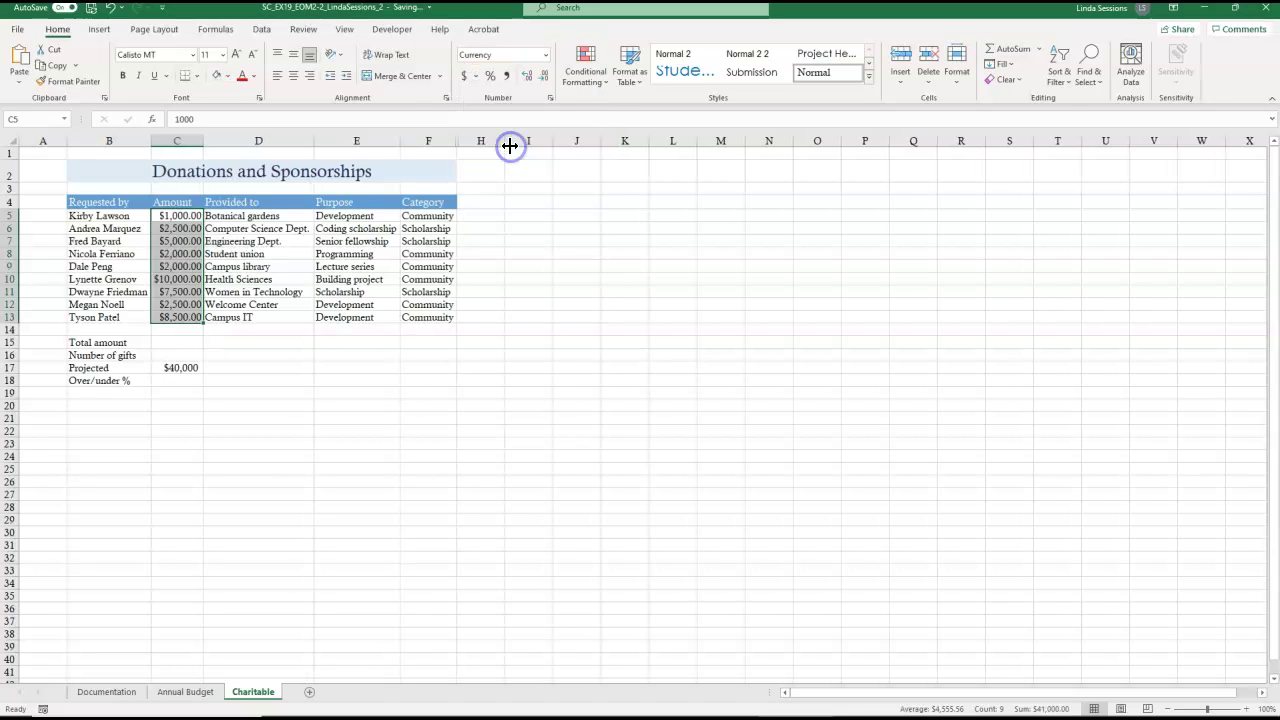
left_click(543, 80)
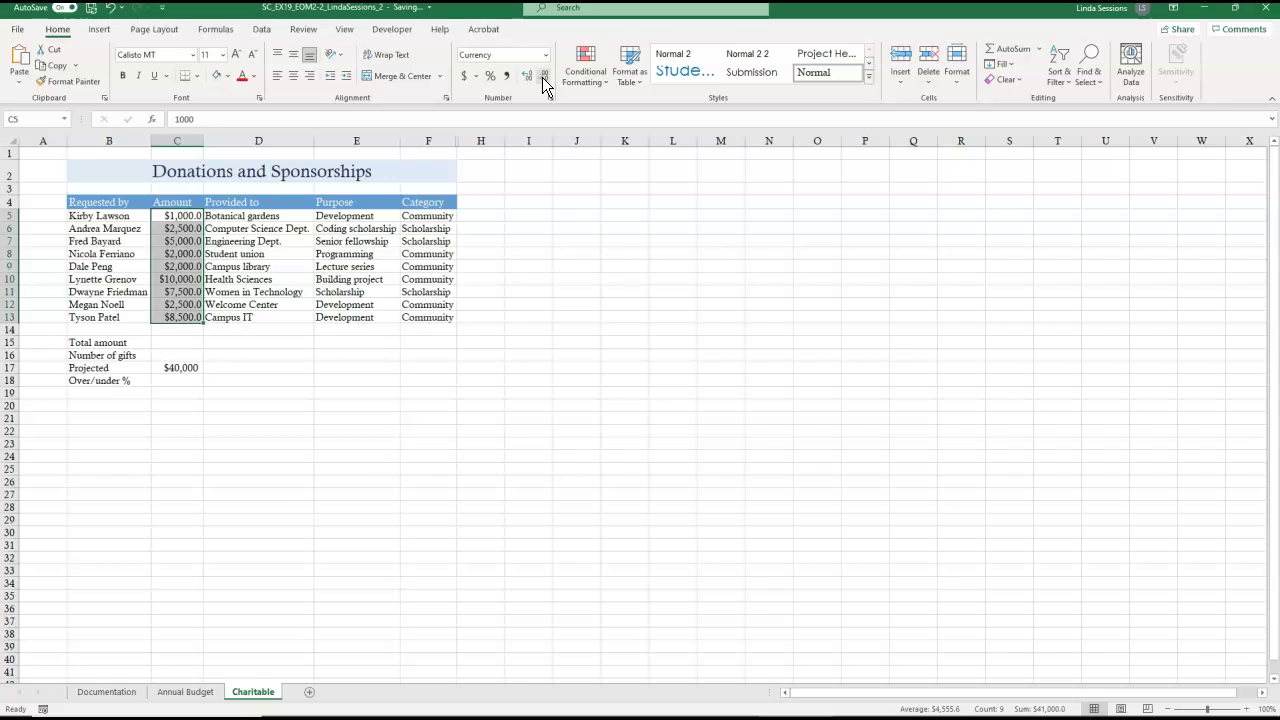
left_click(543, 80)
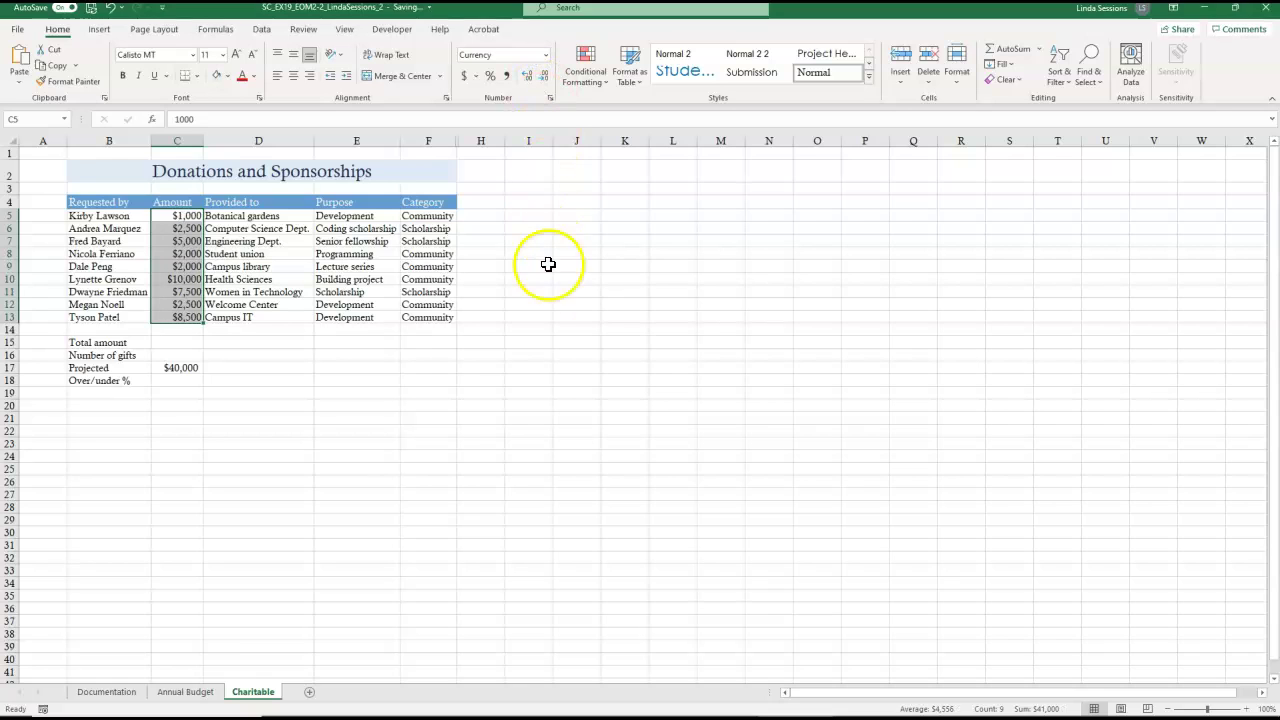
left_click(355, 379)
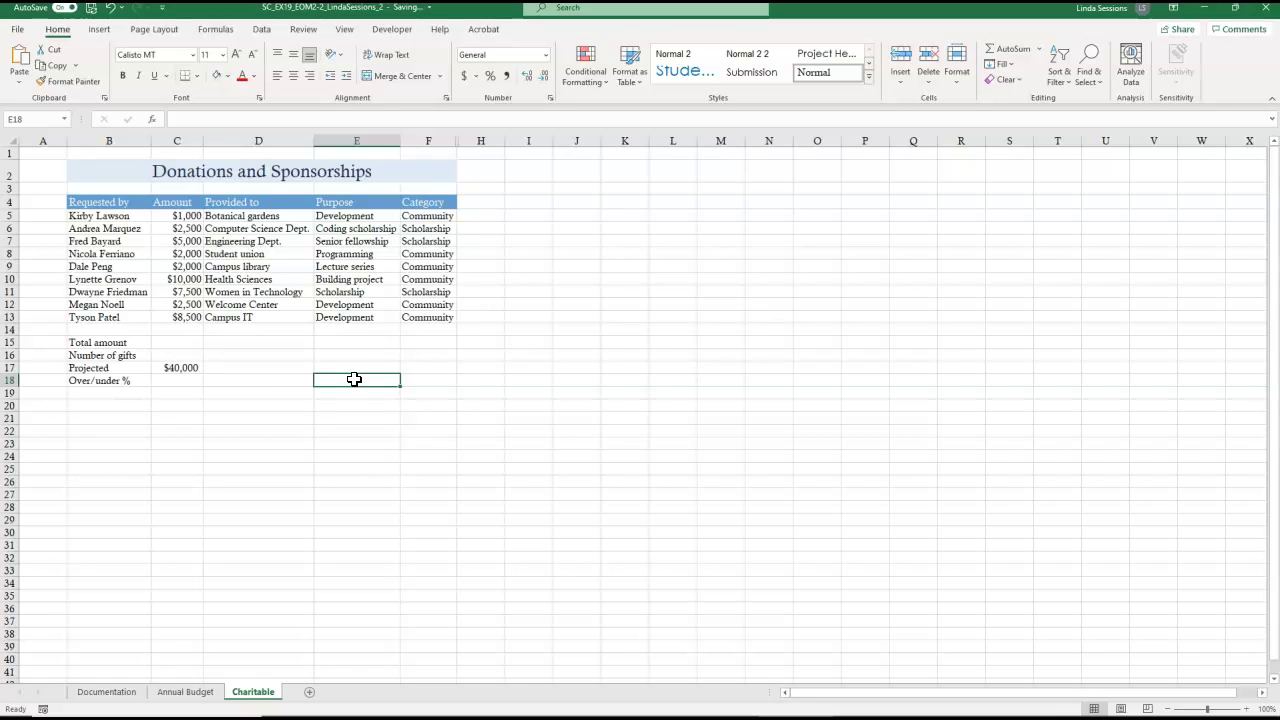
- Total the donation amounts in C15 with the AutoSum formula =SUM(C5:C13)
left_click(170, 341)
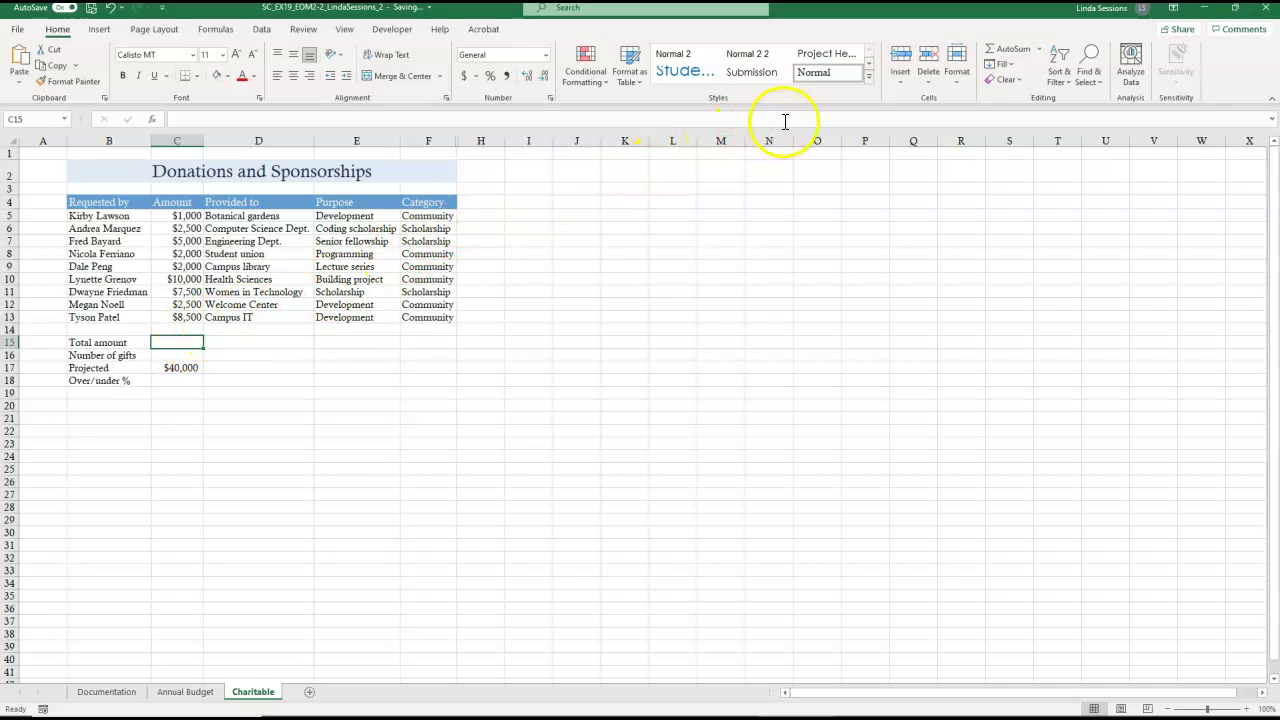
left_click(1012, 50)
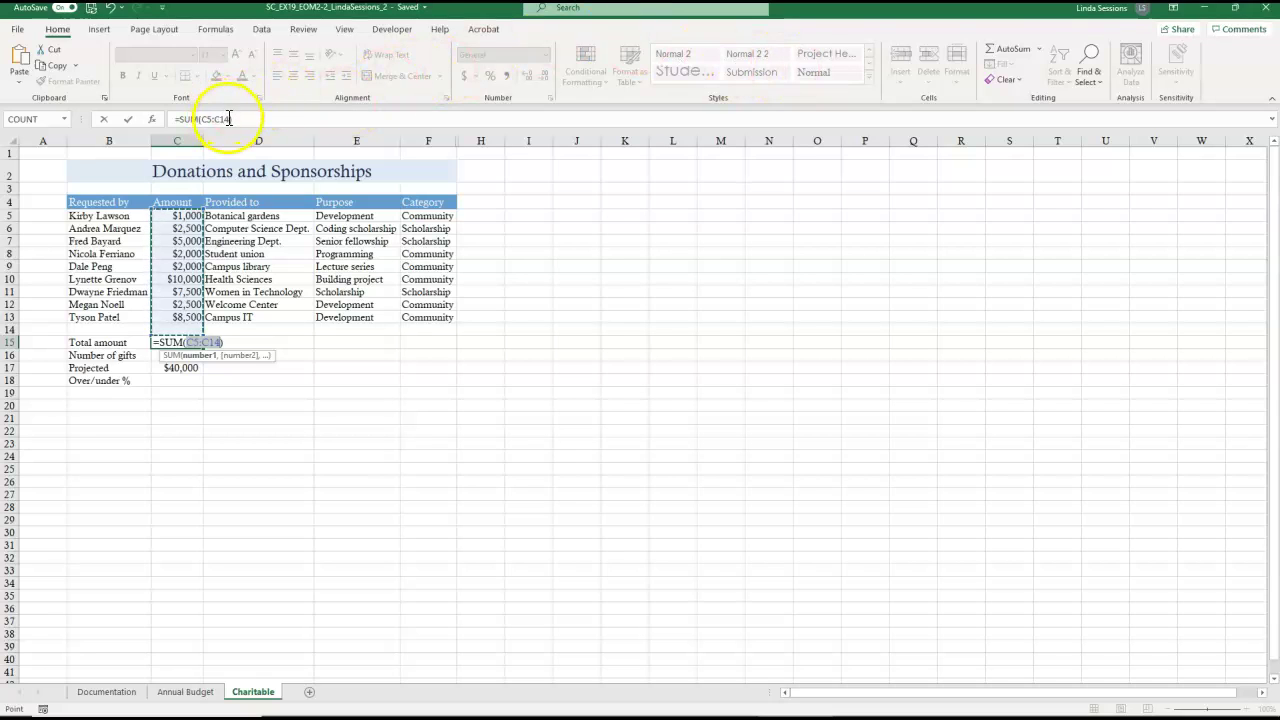
left_click(228, 119)
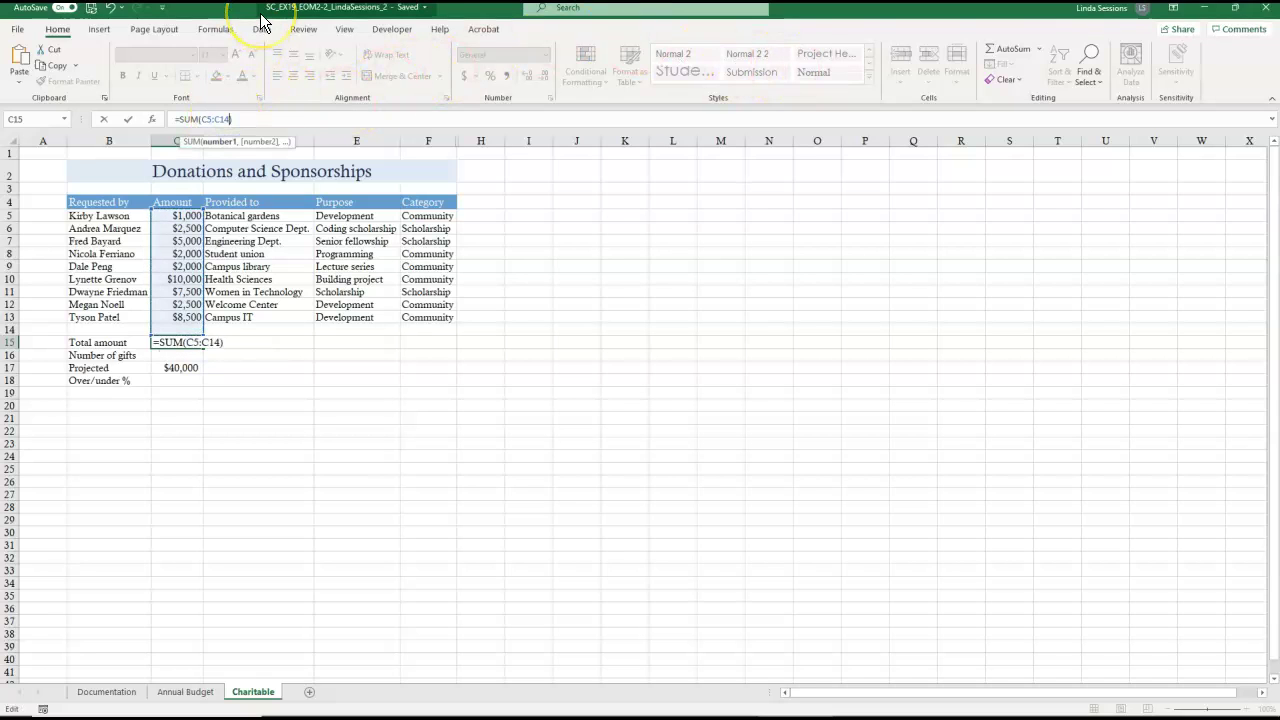
key("BackSpace")
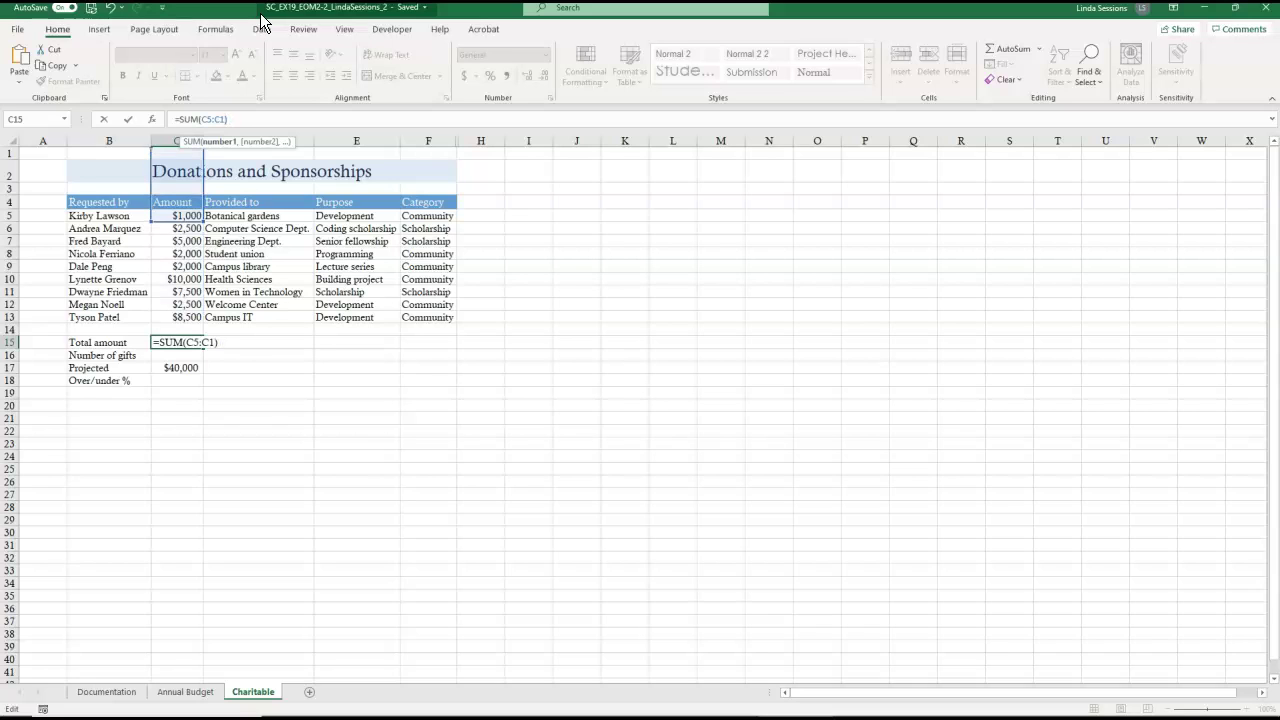
type("3")
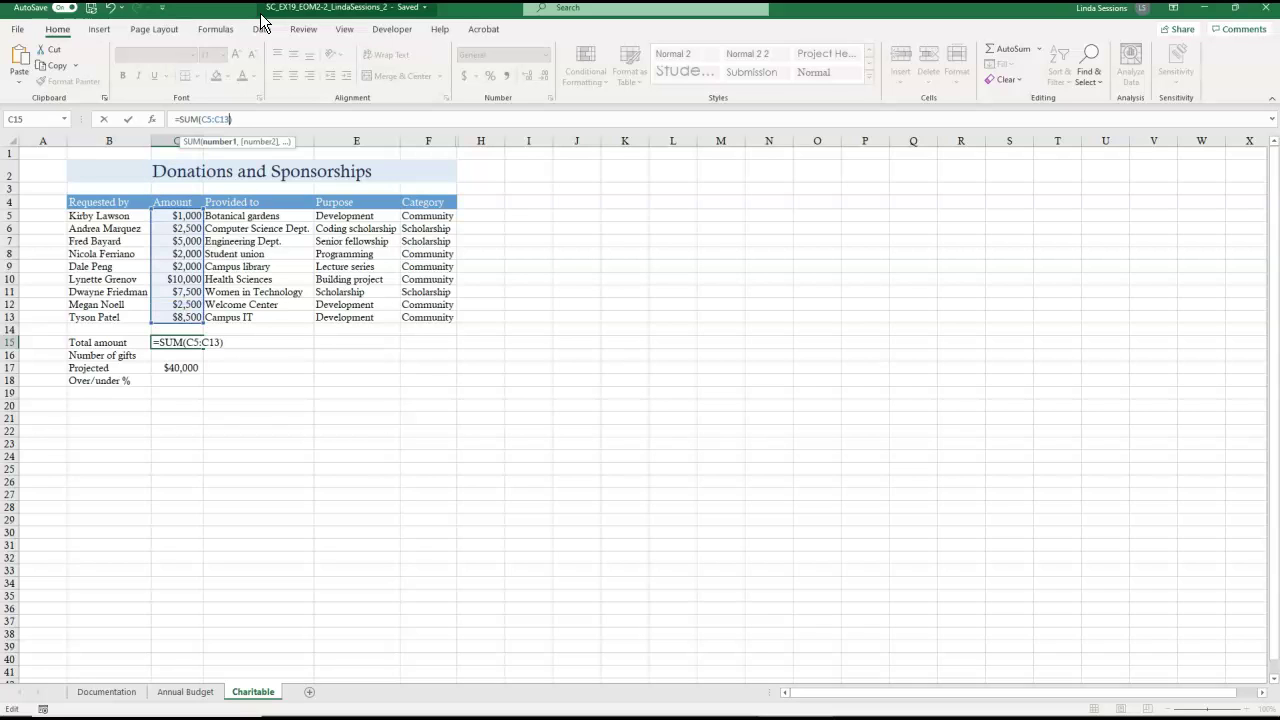
left_click(127, 122)
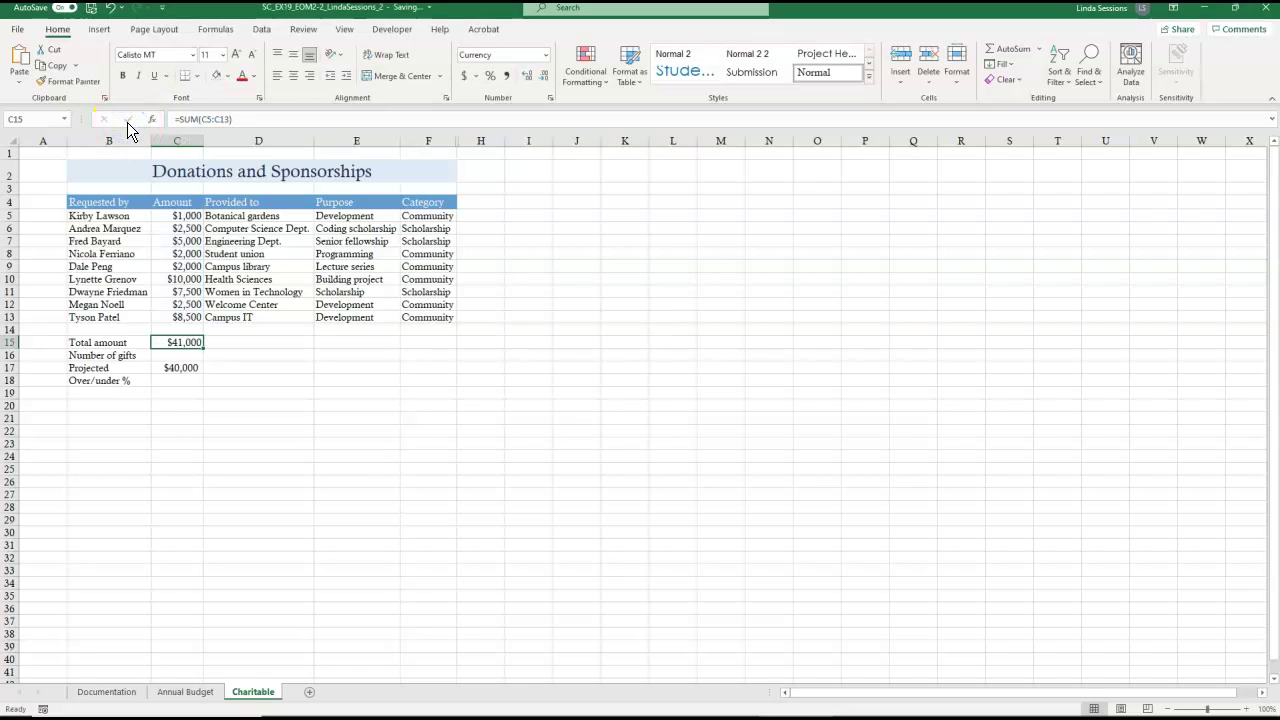
- Count the number of gifts in C16 with the statistical COUNT function over the range C5:C13
left_click(175, 355)
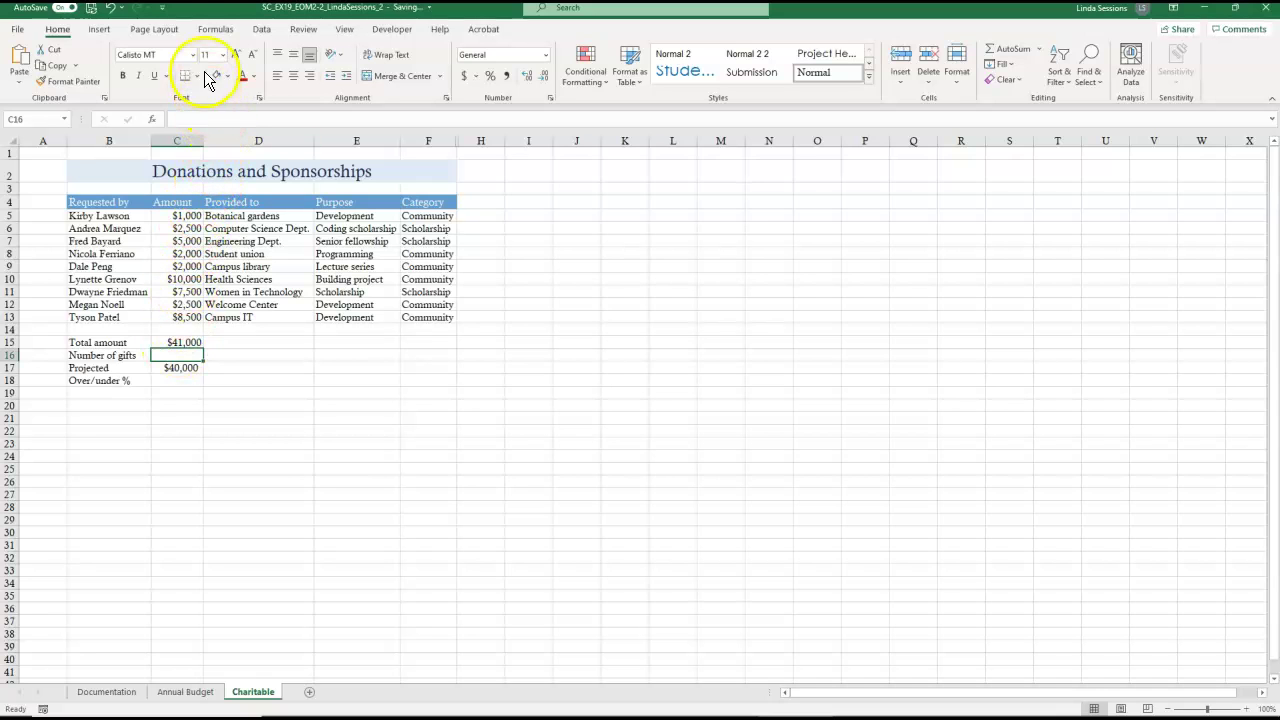
left_click(216, 31)
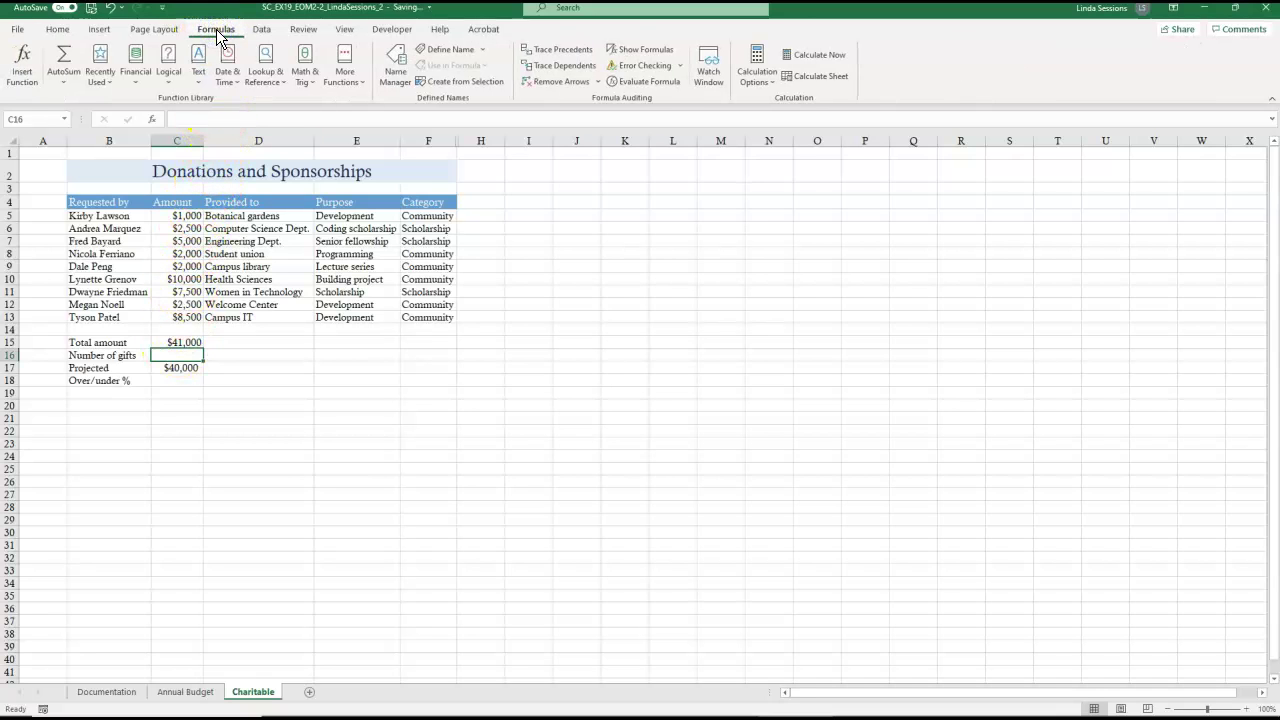
left_click(344, 77)
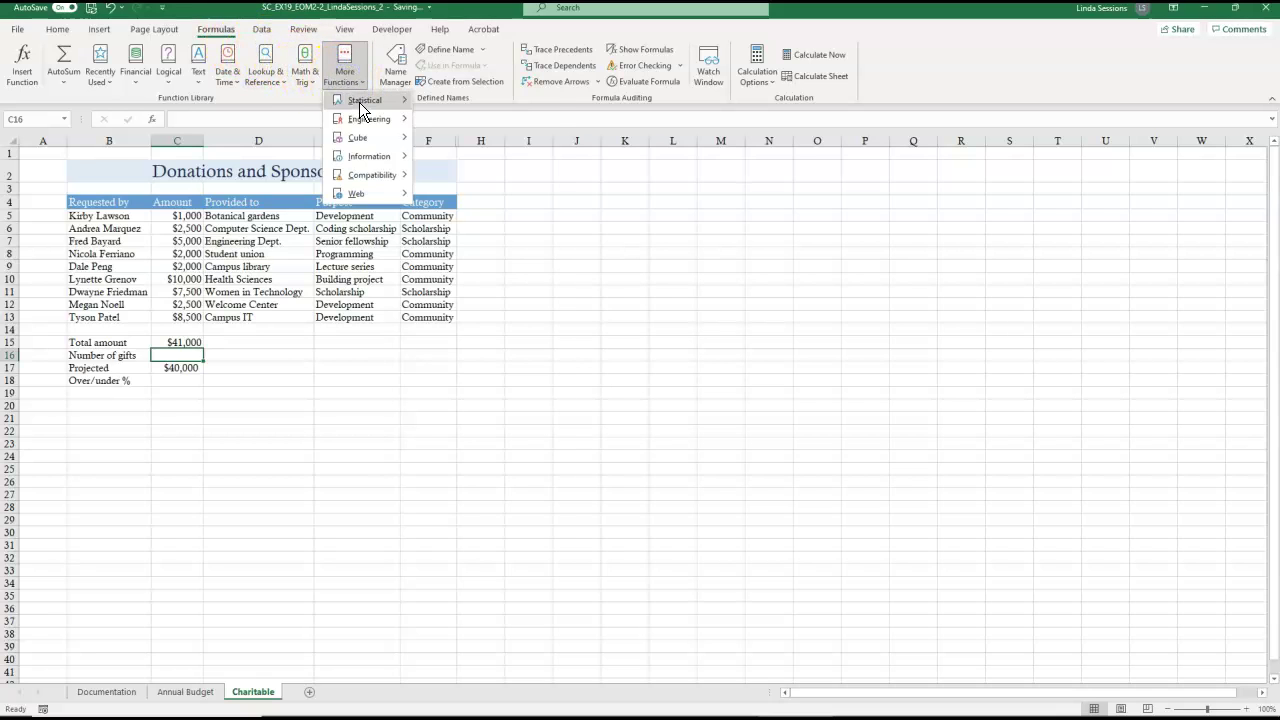
mouse_move(359, 102)
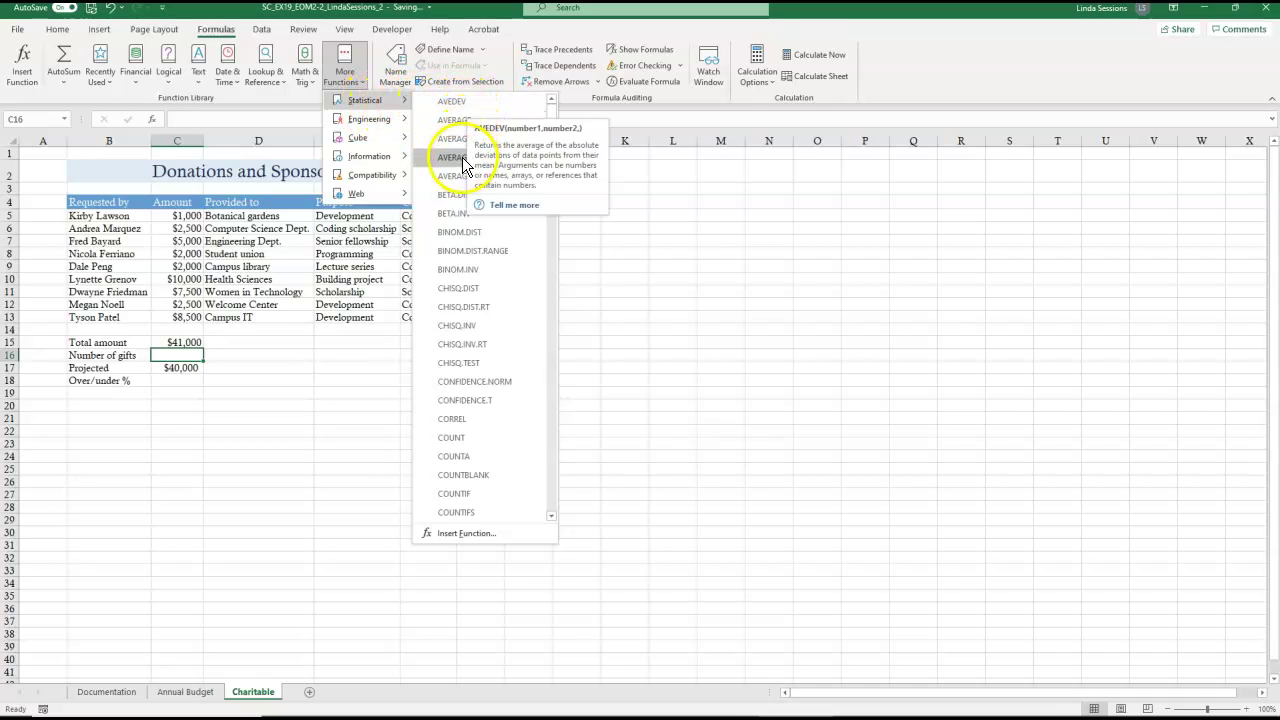
left_click(452, 437)
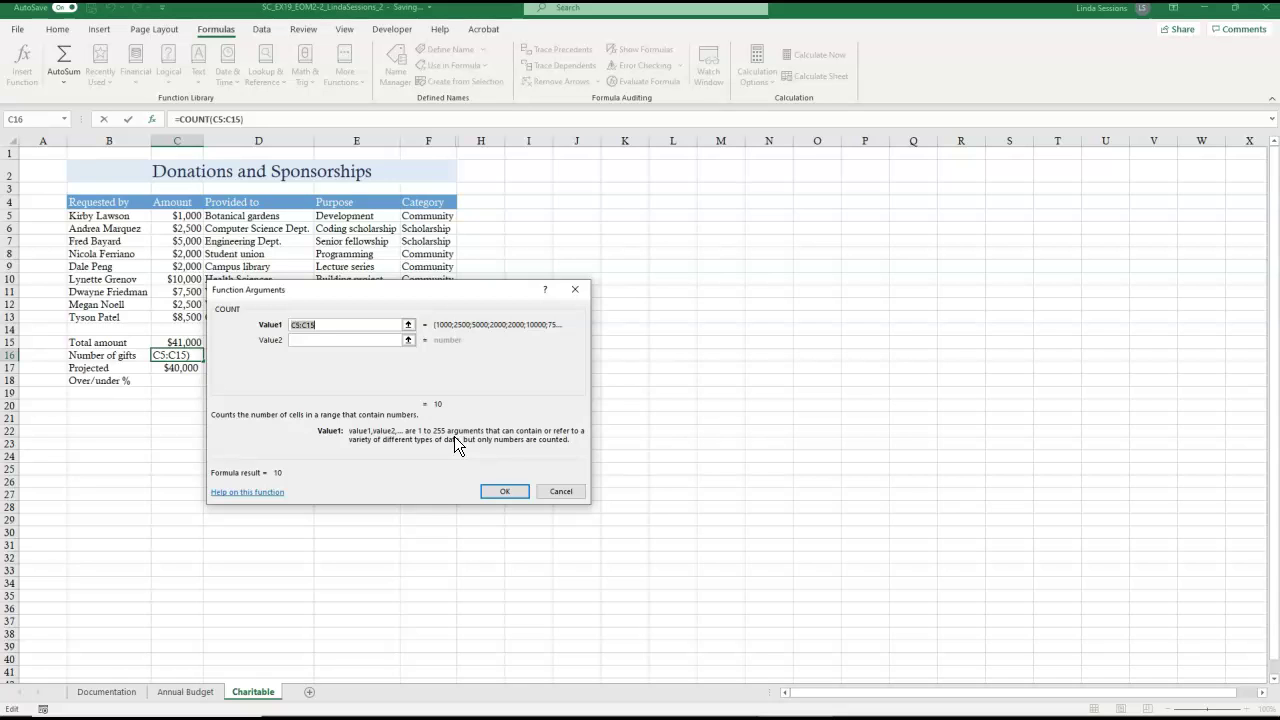
left_click(326, 325)
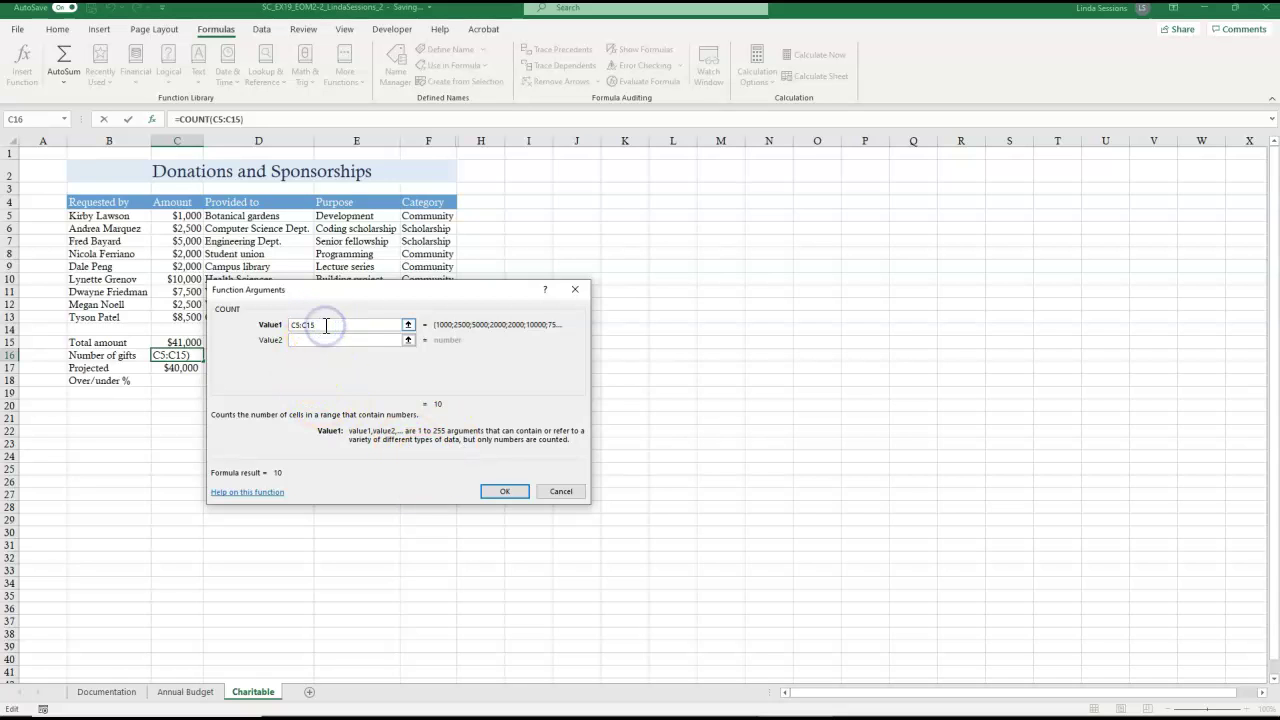
key("BackSpace")
type("3")
left_click(503, 495)
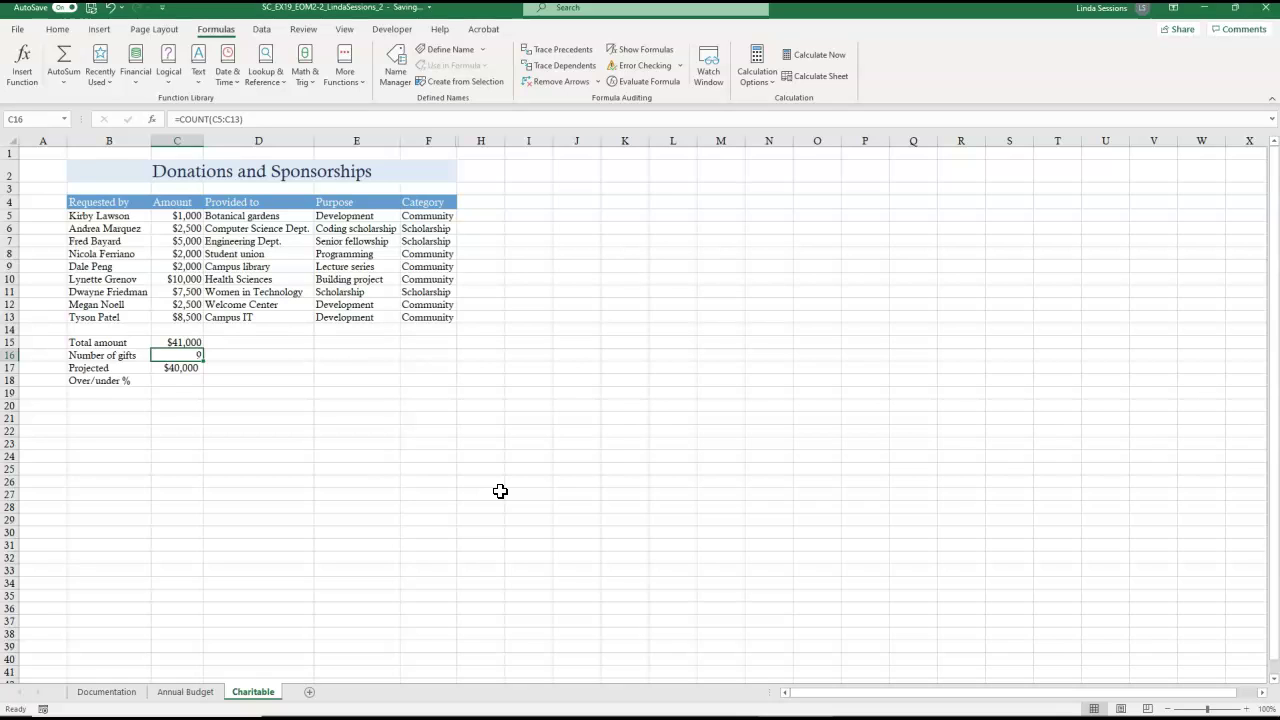
- Calculate the over/under percentage in C18 with the formula =(C15-C17)/C17
key("Down")
key("Down")
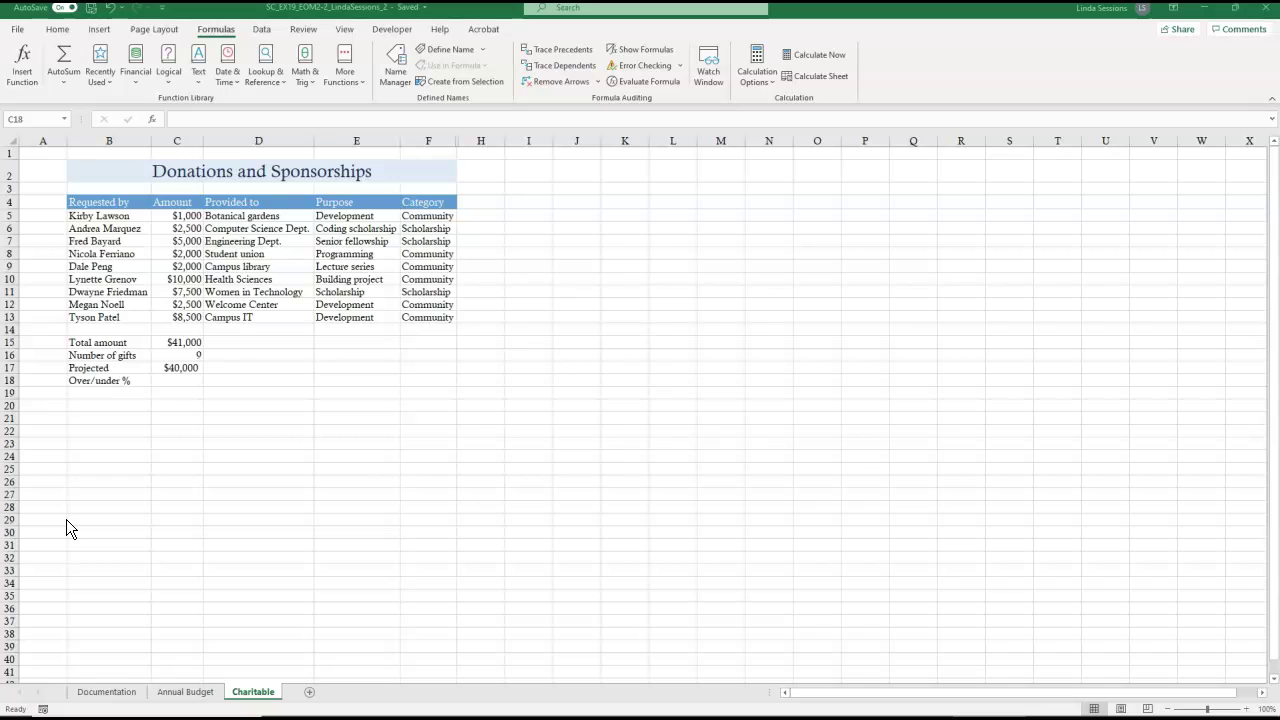
left_click(177, 381)
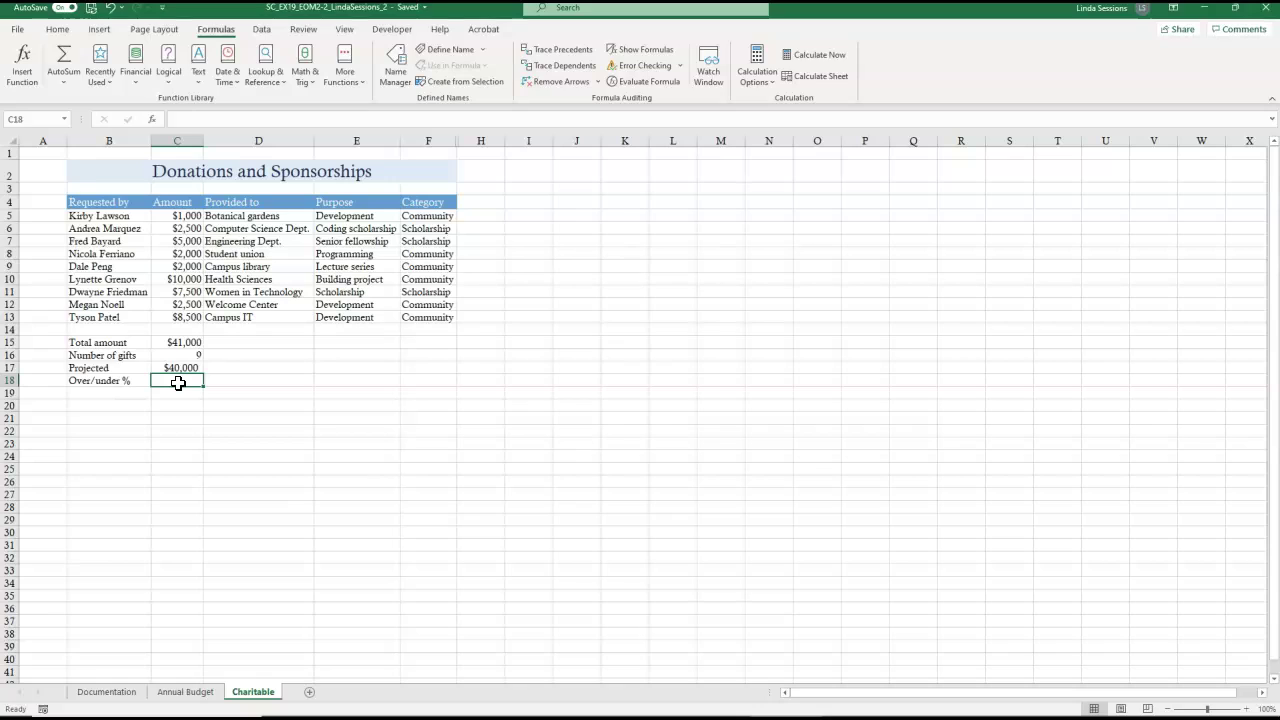
type("=")
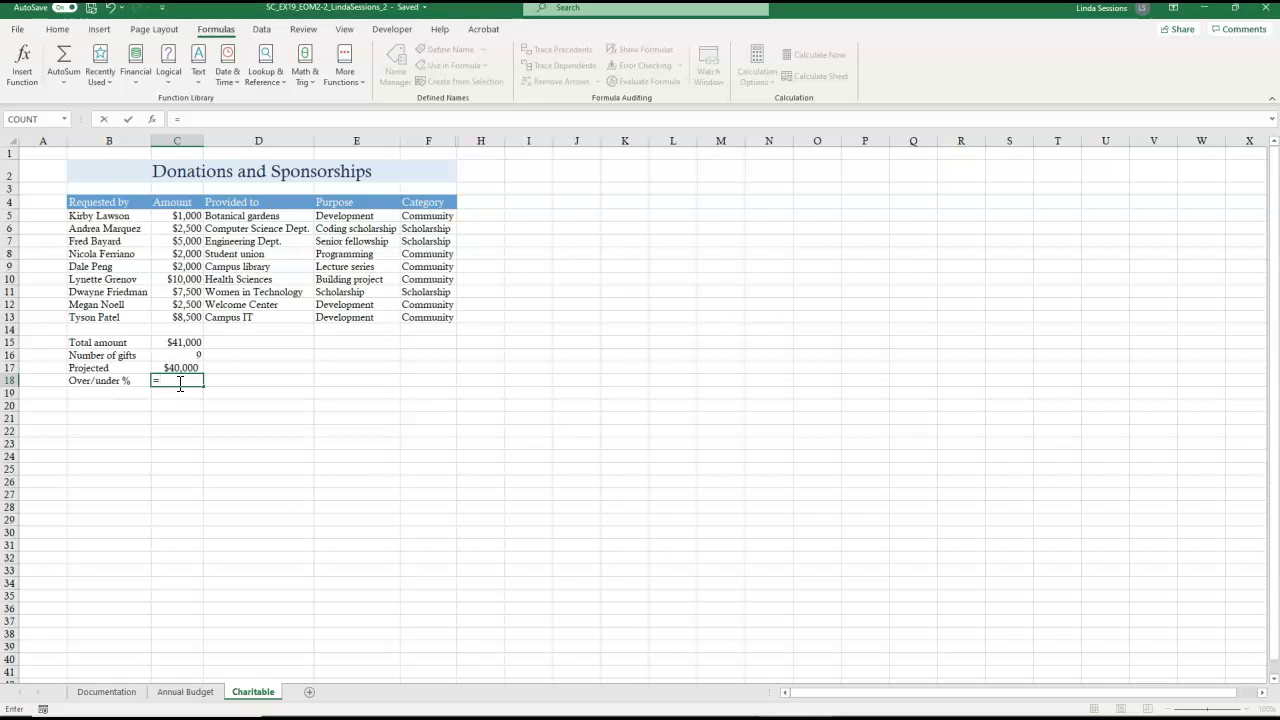
type("(")
left_click(176, 343)
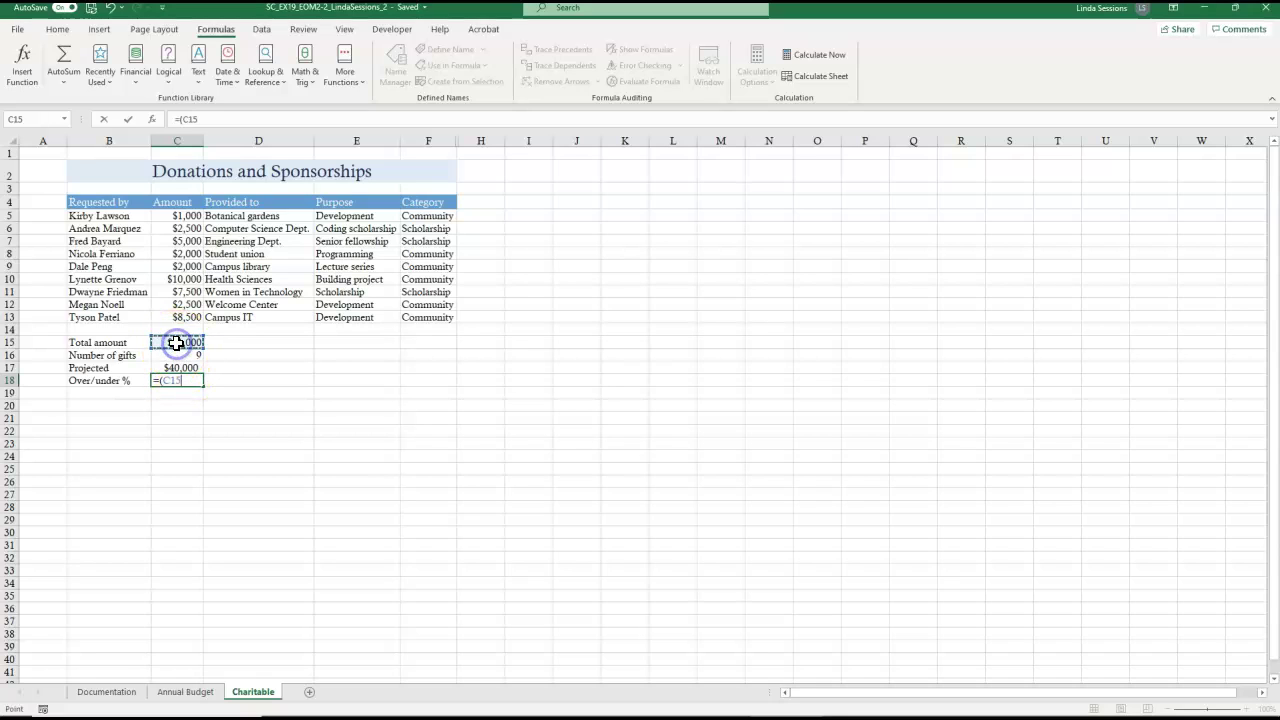
type("-")
left_click(167, 368)
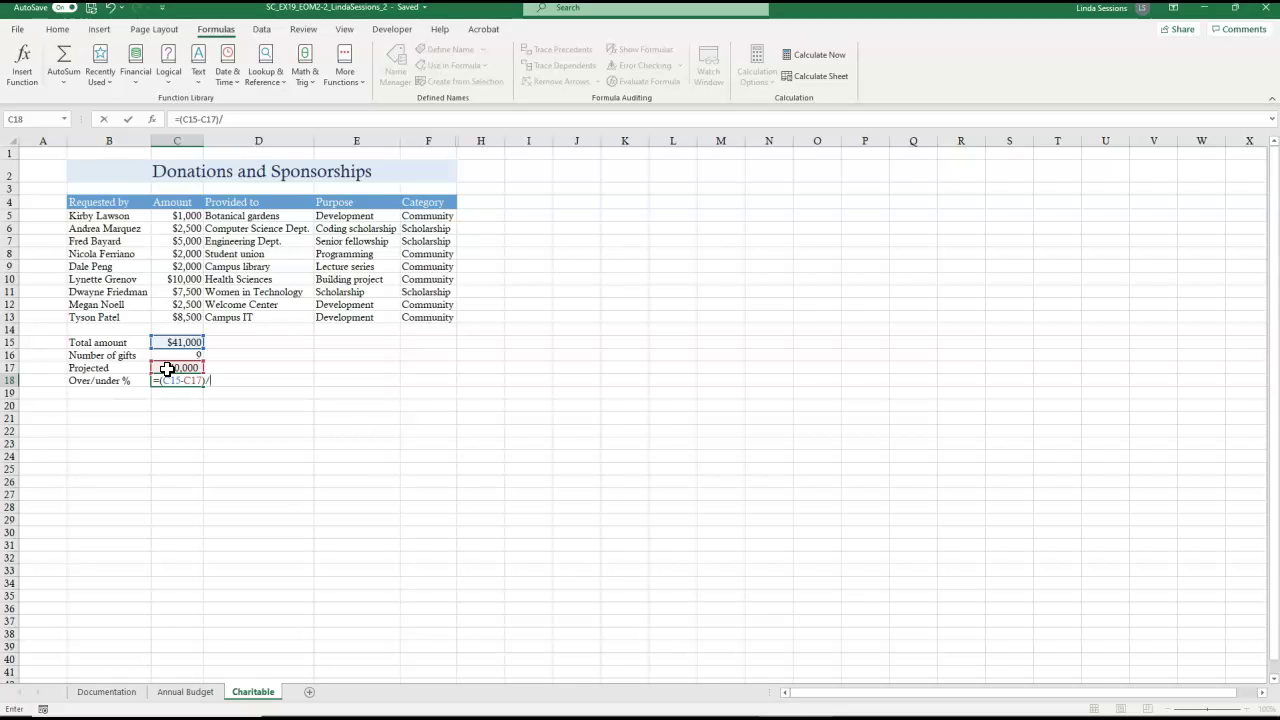
left_click(166, 368)
key("Return")
left_click(166, 403)
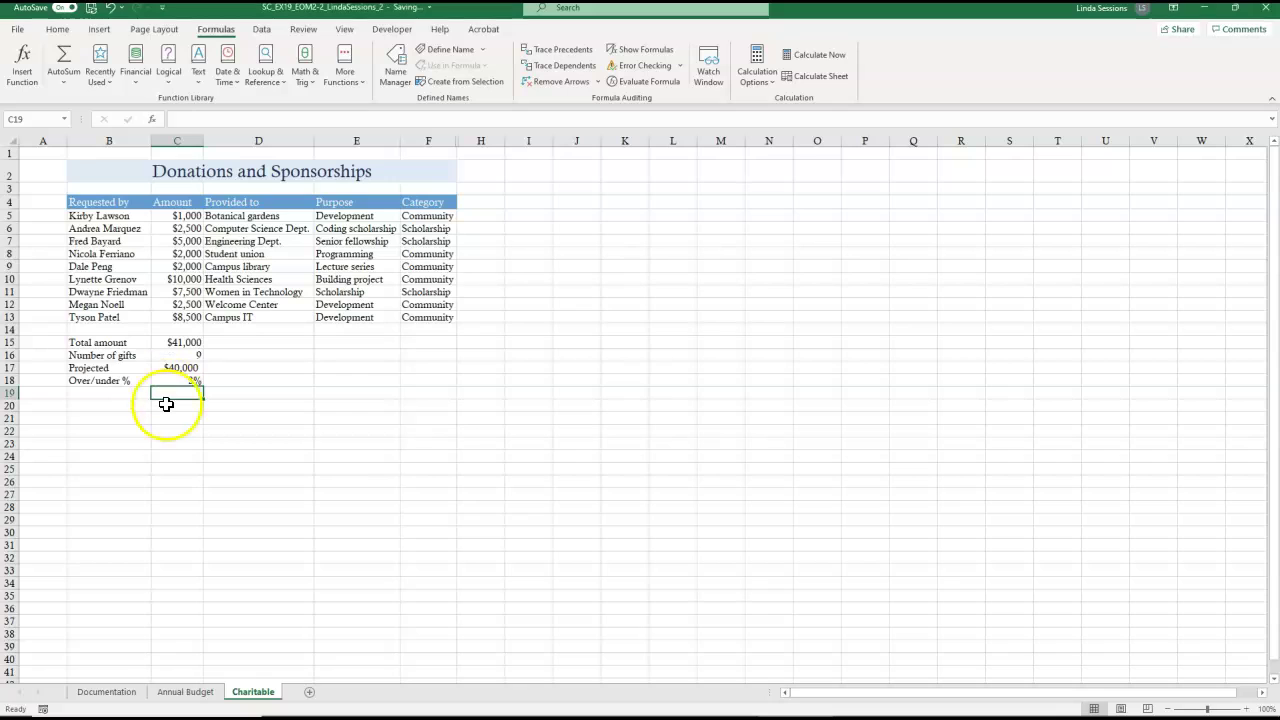
left_click(347, 417)
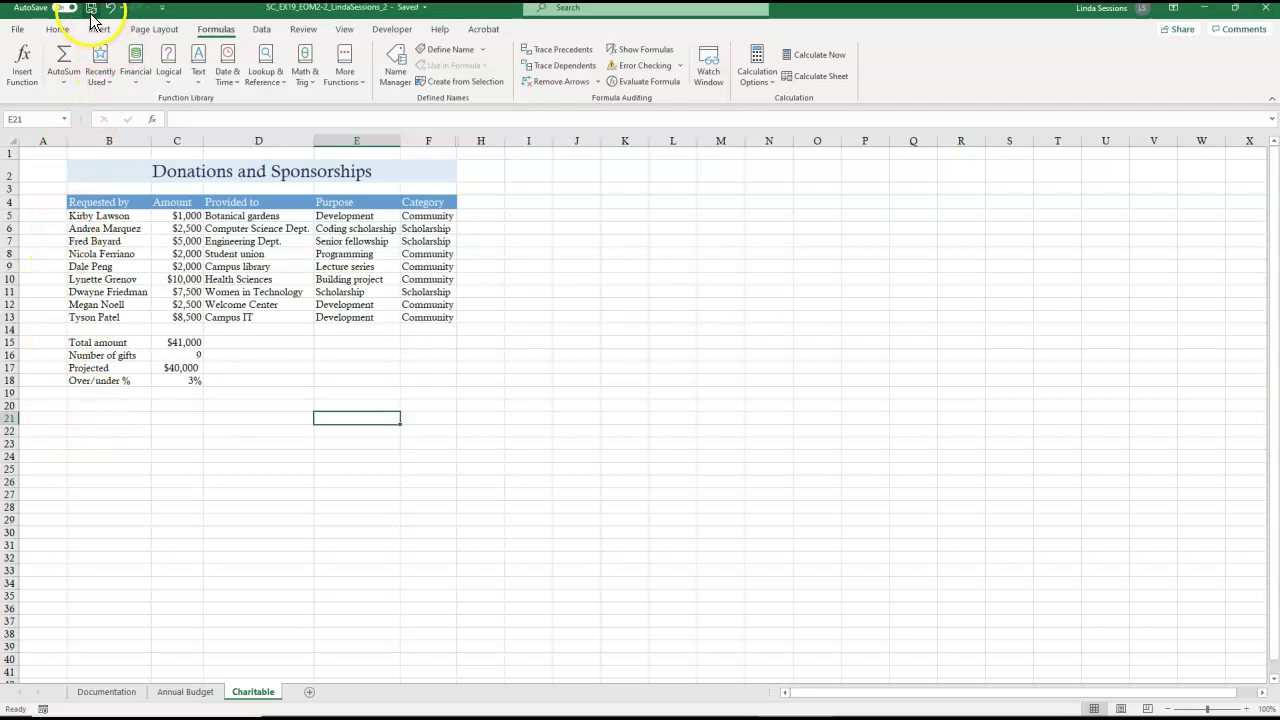
- Close the workbook, switch to MindTap in Chrome and start the Excel Module 2 SAM End of Module Project 2 assignment
left_click(1257, 9)
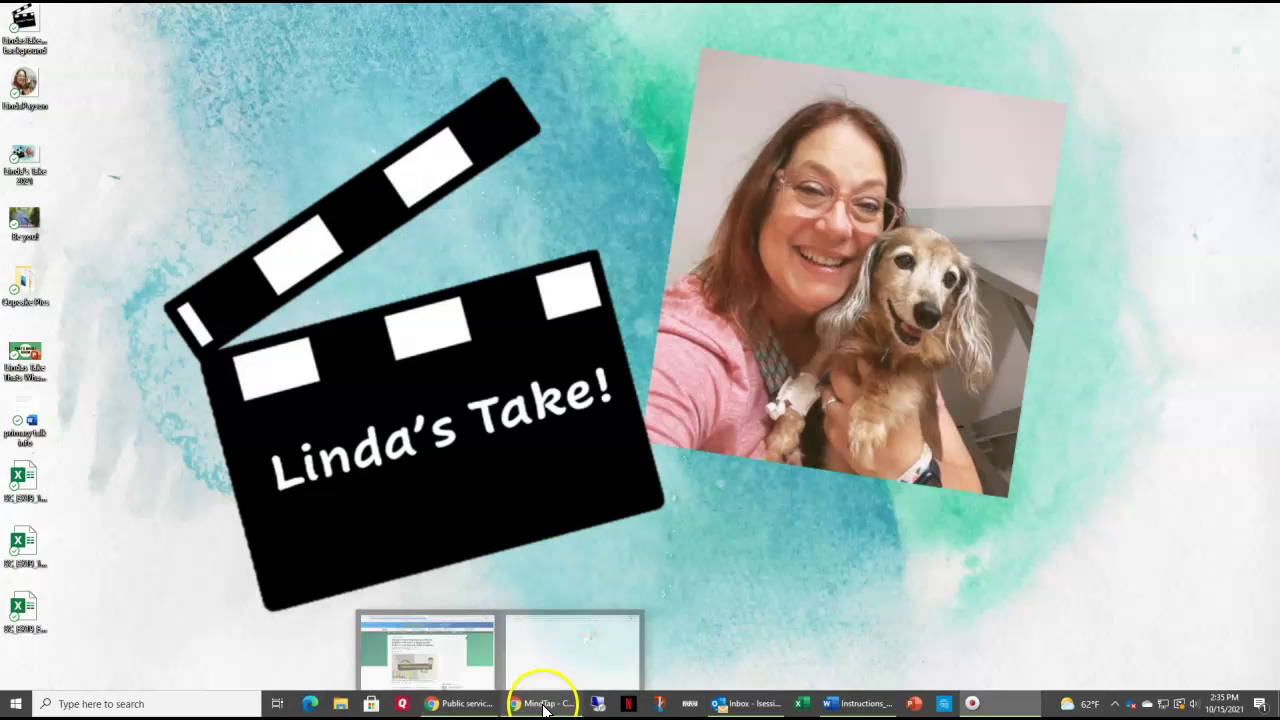
left_click(541, 704)
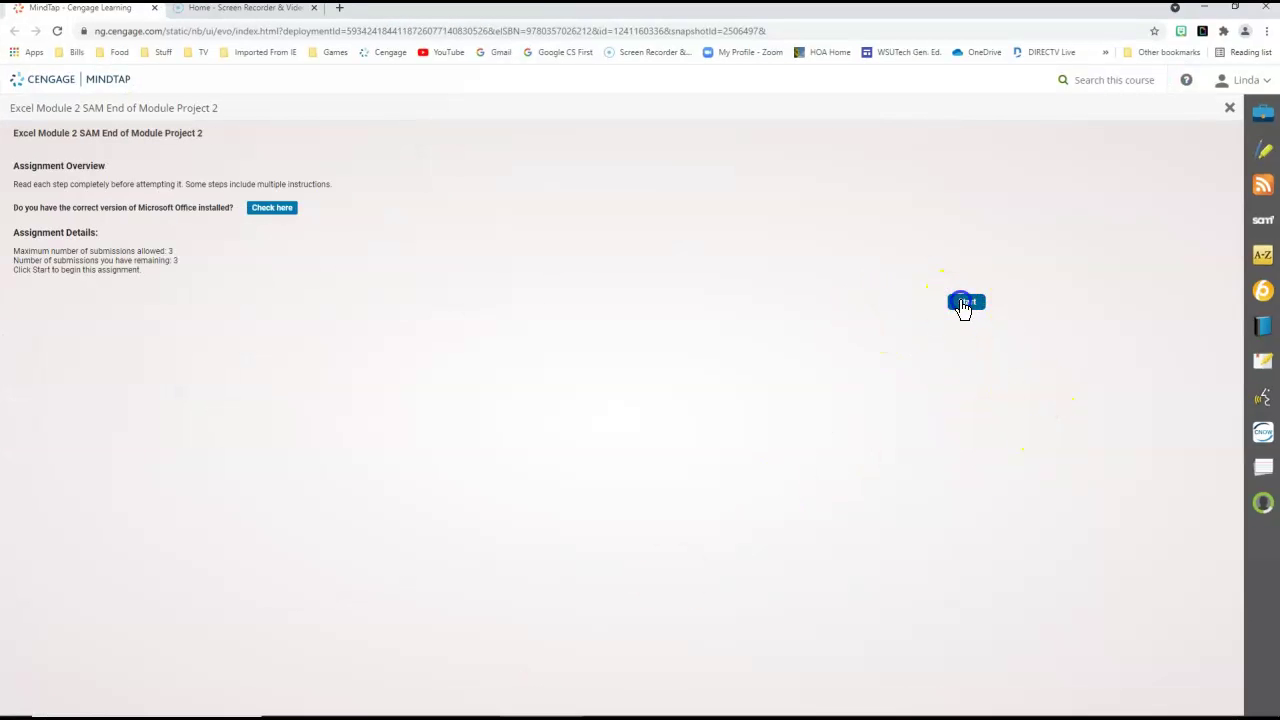
left_click(962, 301)
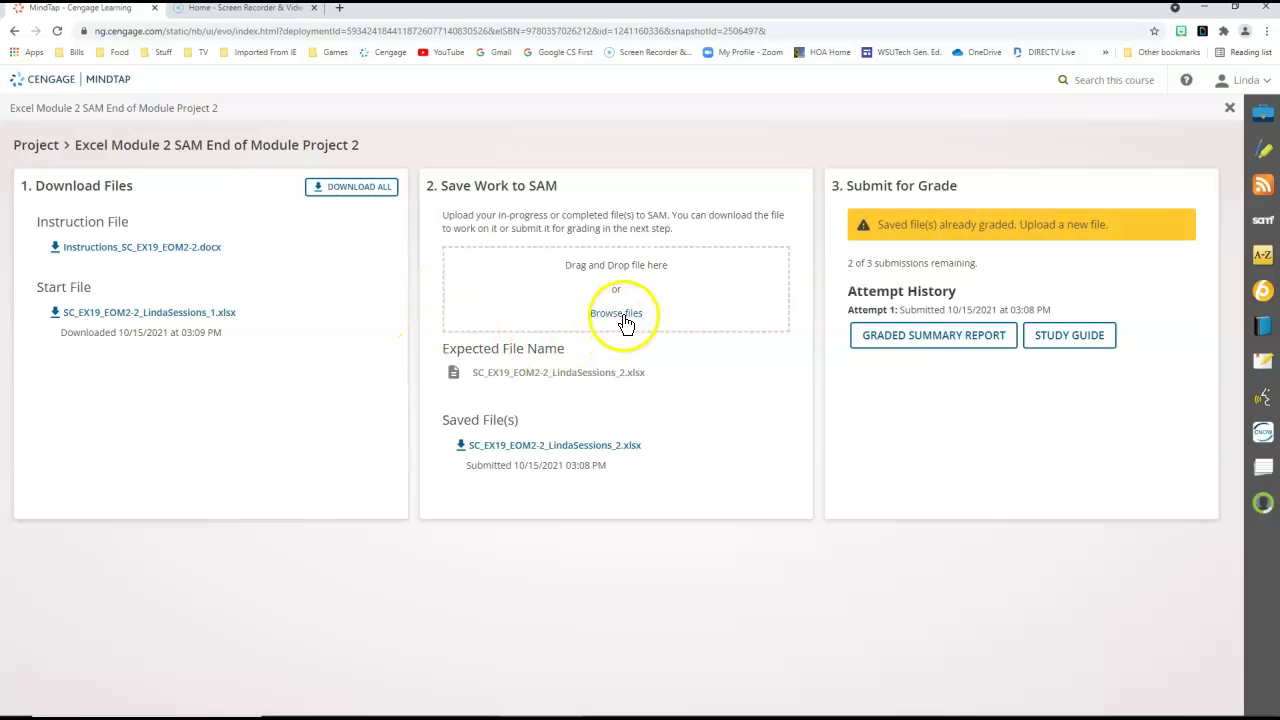
- Upload the finished project workbook for grading, and download and open the graded summary report in Excel
left_click(616, 313)
left_click(384, 421)
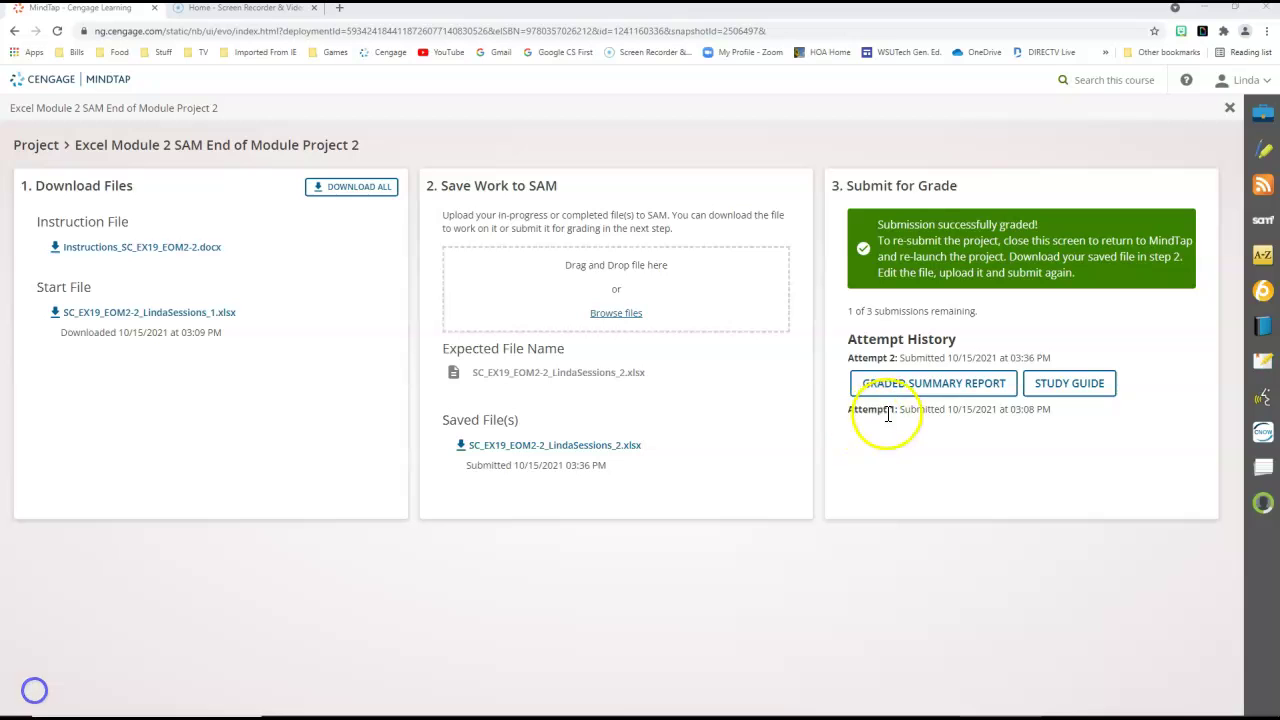
left_click(924, 388)
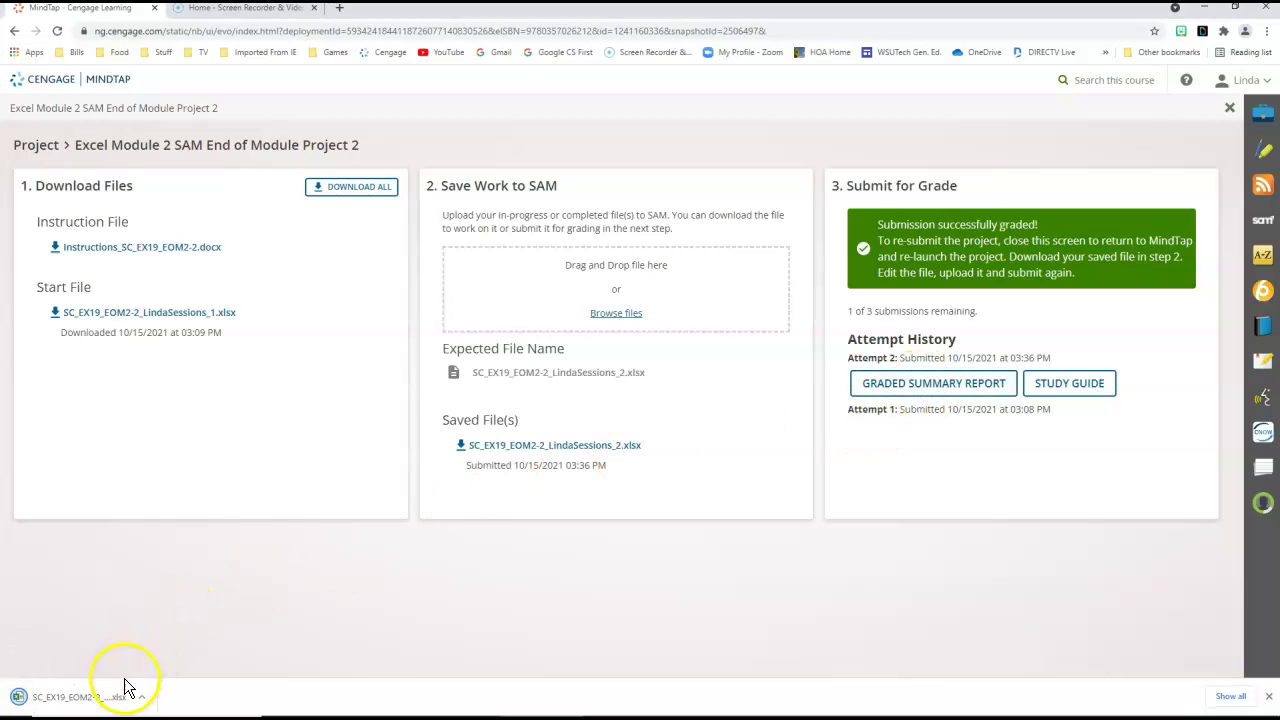
left_click(101, 696)
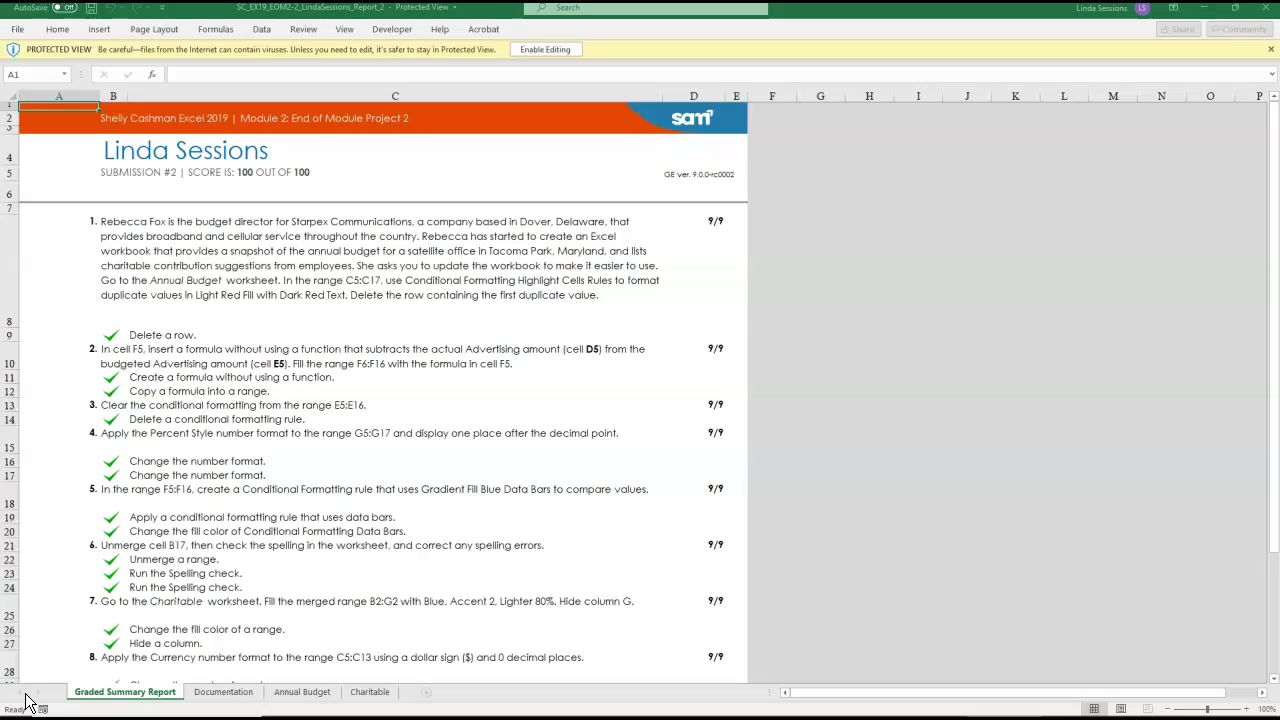